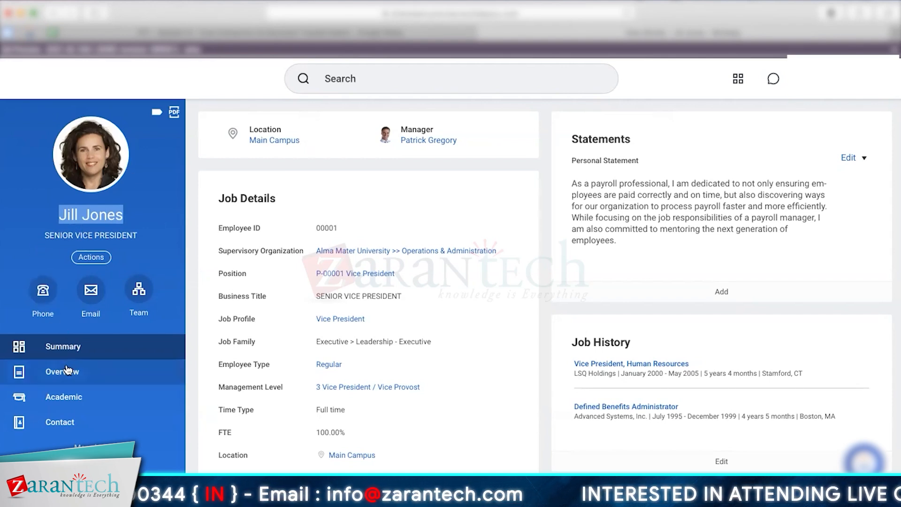
Step: Open the Operations & Administration supervisory organization from the worker's job details
click(88, 444)
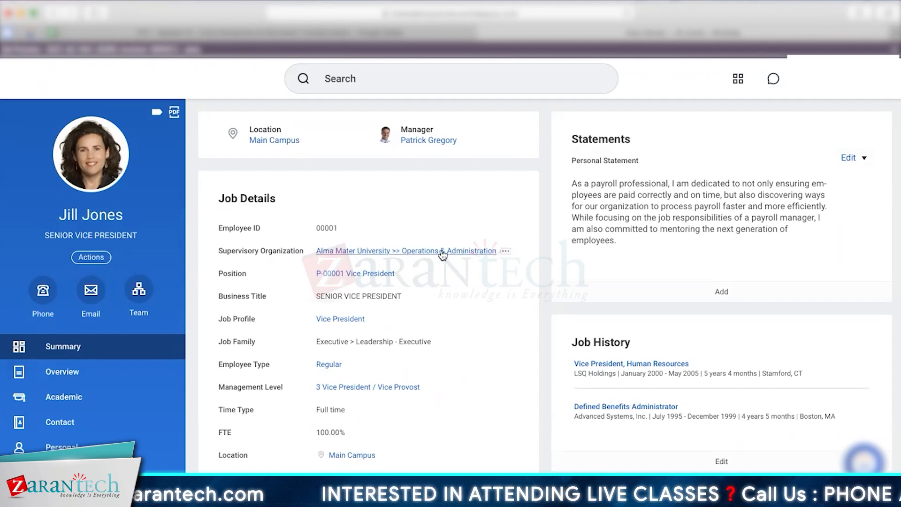
click(485, 252)
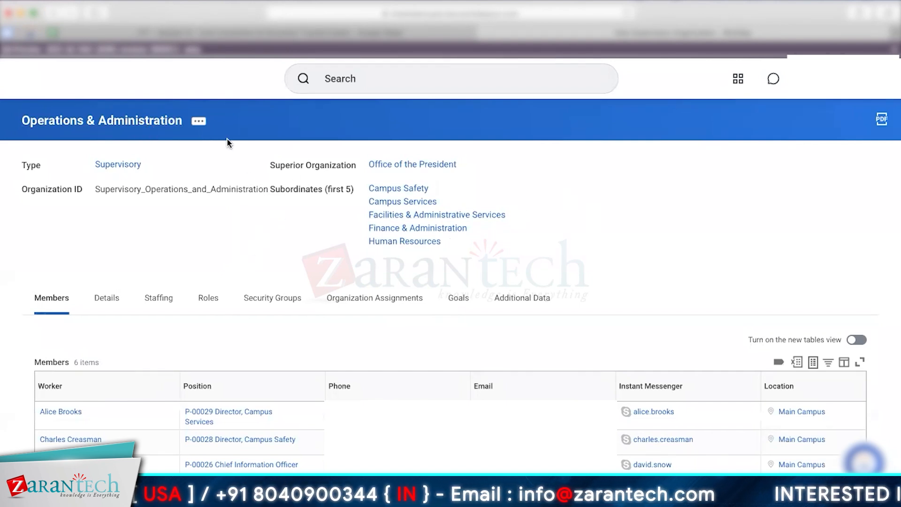
Step: Open the Create Subordinate task for the Operations & Administration organization and cancel it without entering an effective date
click(201, 127)
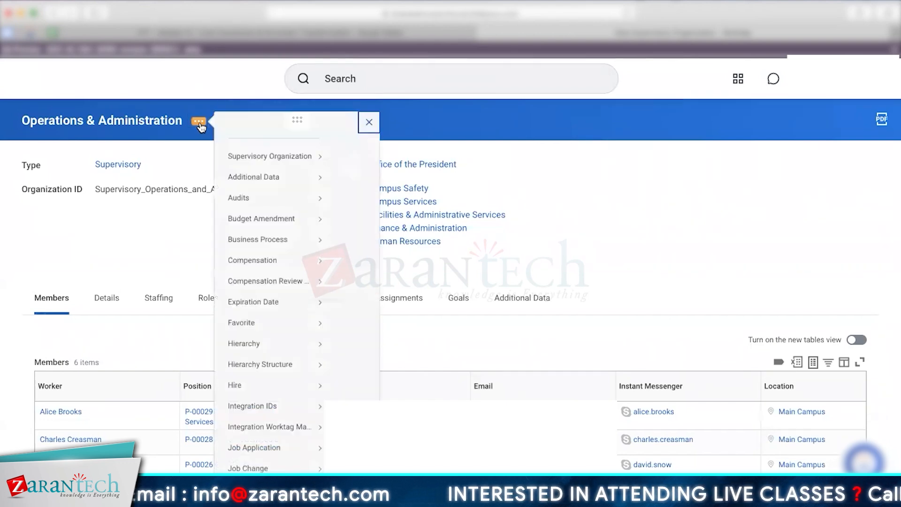
scroll(271, 400, down, 3)
mouse_move(272, 413)
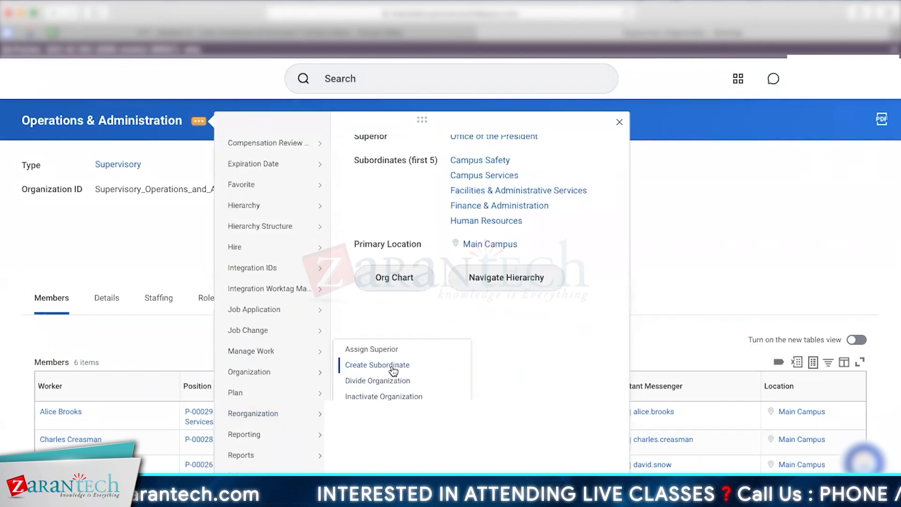
click(393, 367)
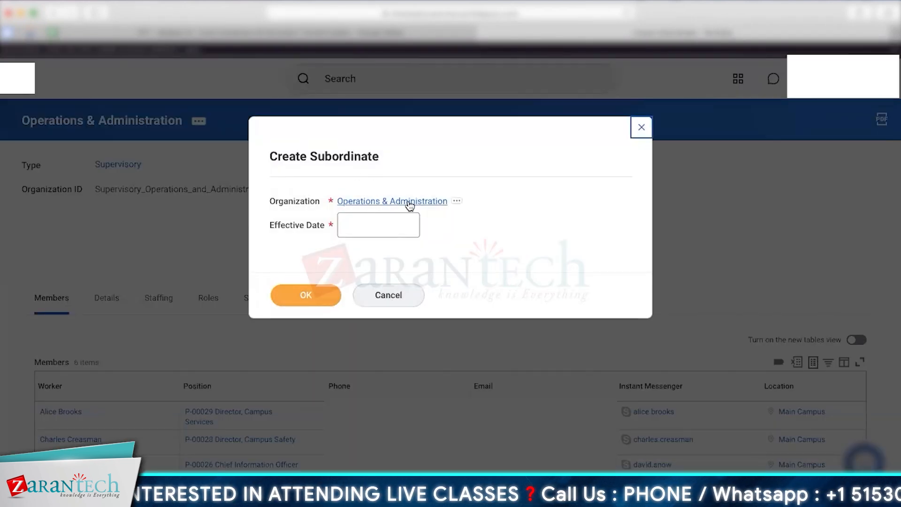
click(378, 301)
click(100, 121)
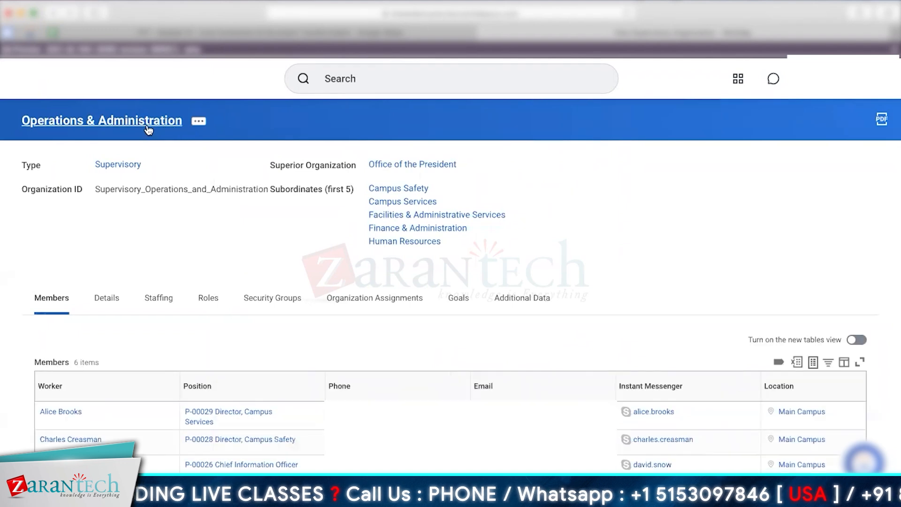
Step: View the staffing information of the Operations & Administration organization
click(160, 300)
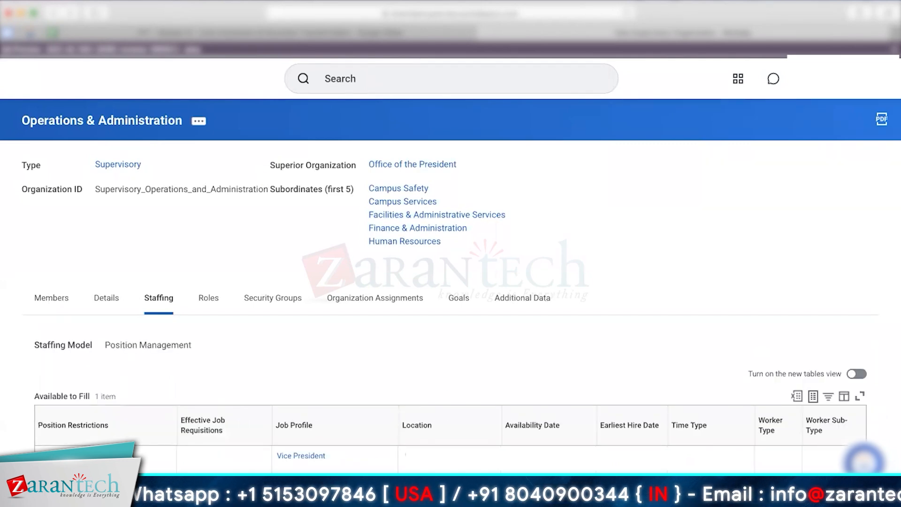
click(879, 78)
click(549, 223)
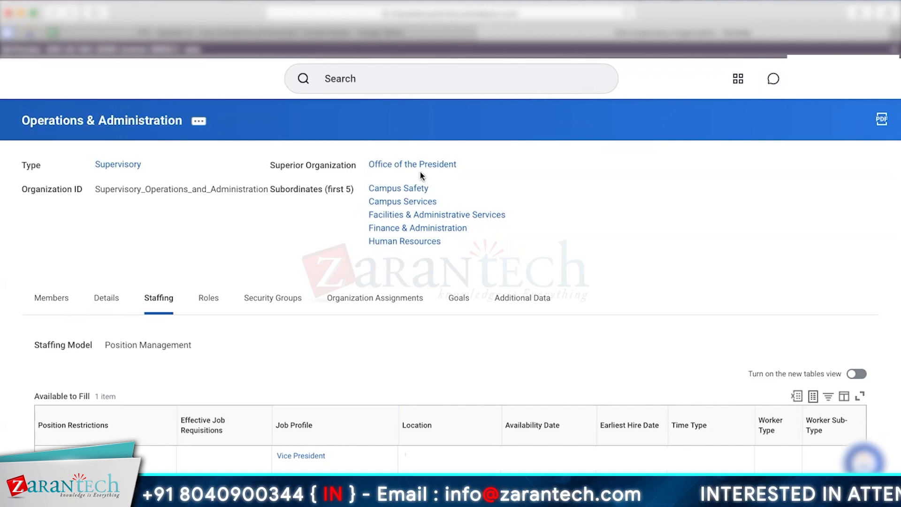
Step: Go up the hierarchy through Office of the President to Alma Mater University and return to Office of the President
mouse_move(421, 169)
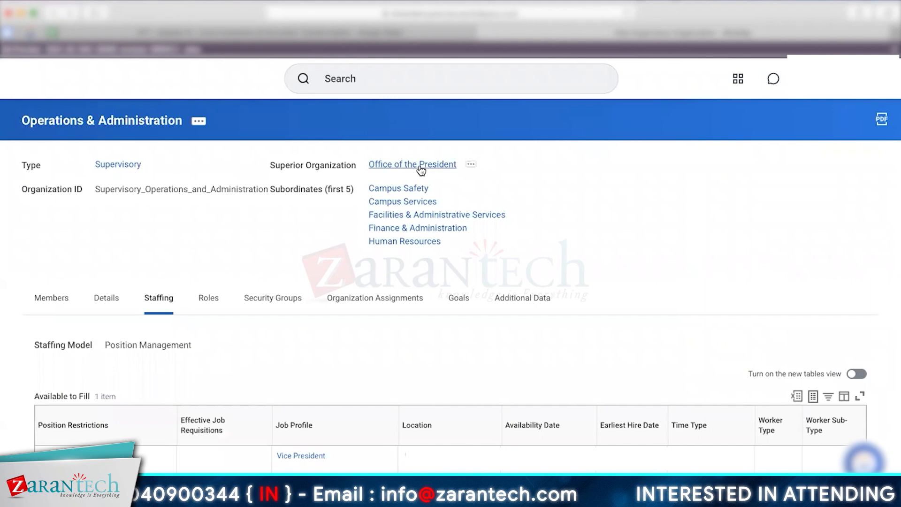
click(421, 169)
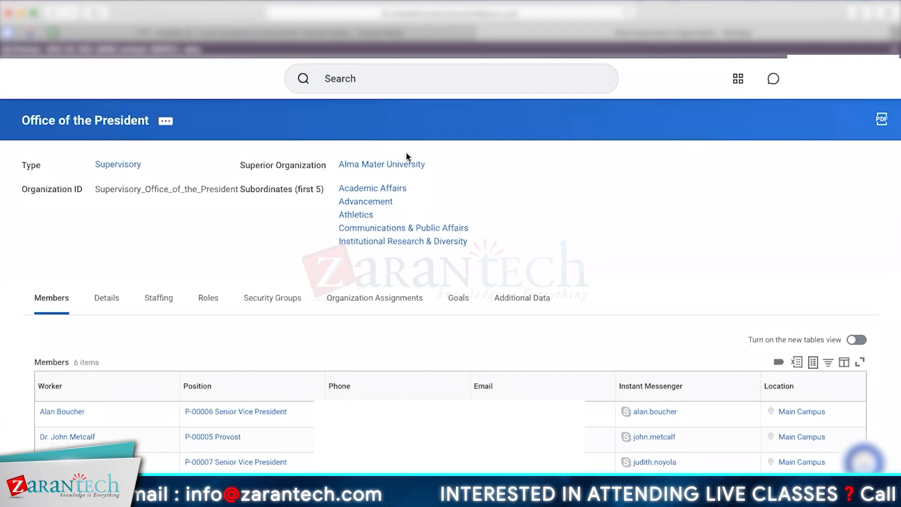
click(409, 170)
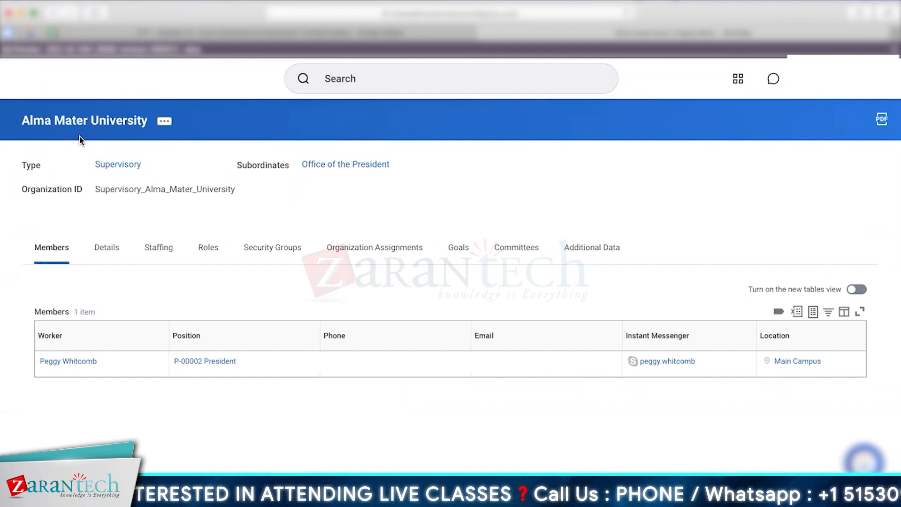
click(356, 165)
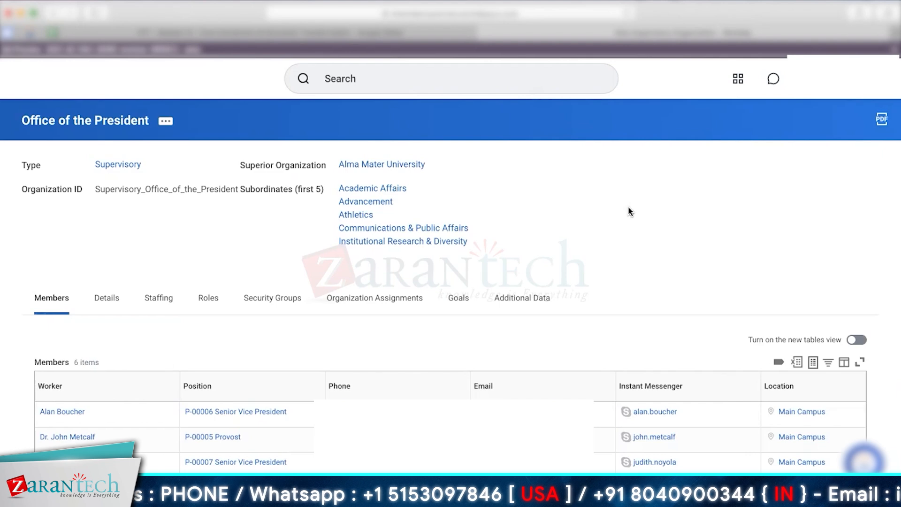
Step: Search for "Create Supervisory Org" and open the Create Supervisory Organization task
click(380, 78)
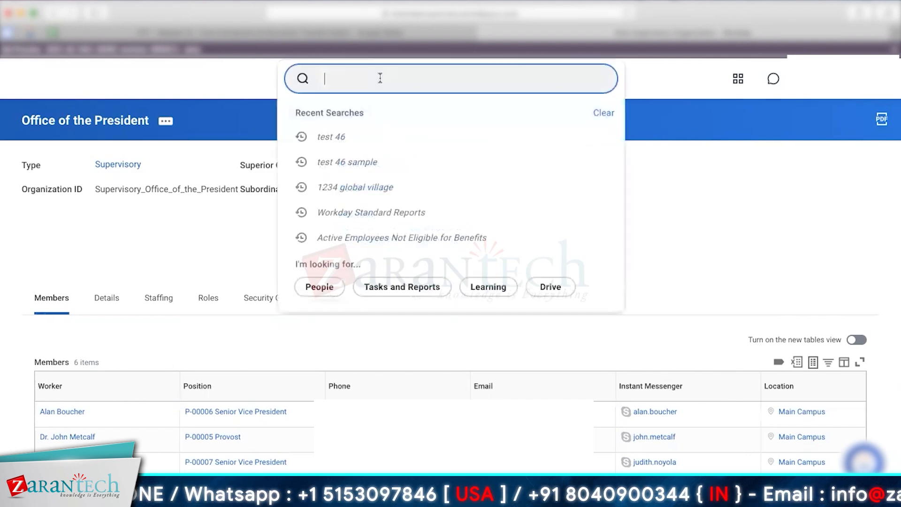
text(Create Super)
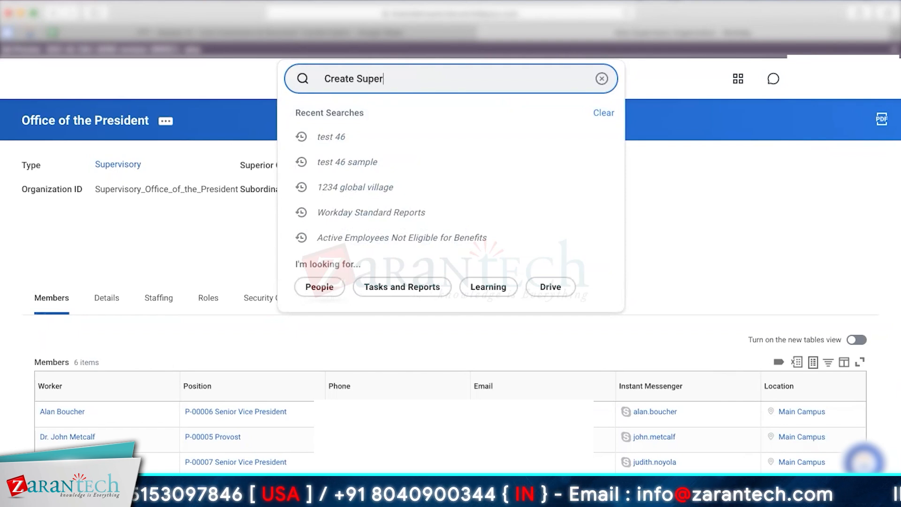
text(vi)
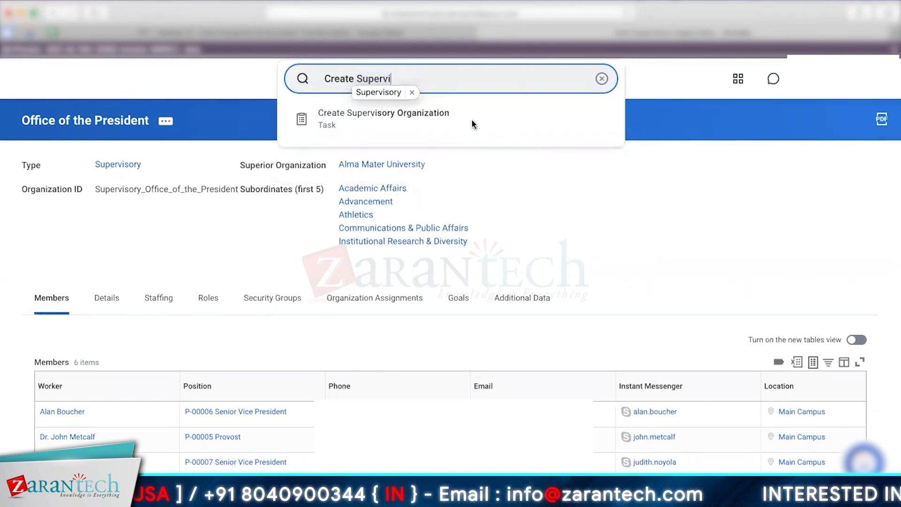
click(666, 220)
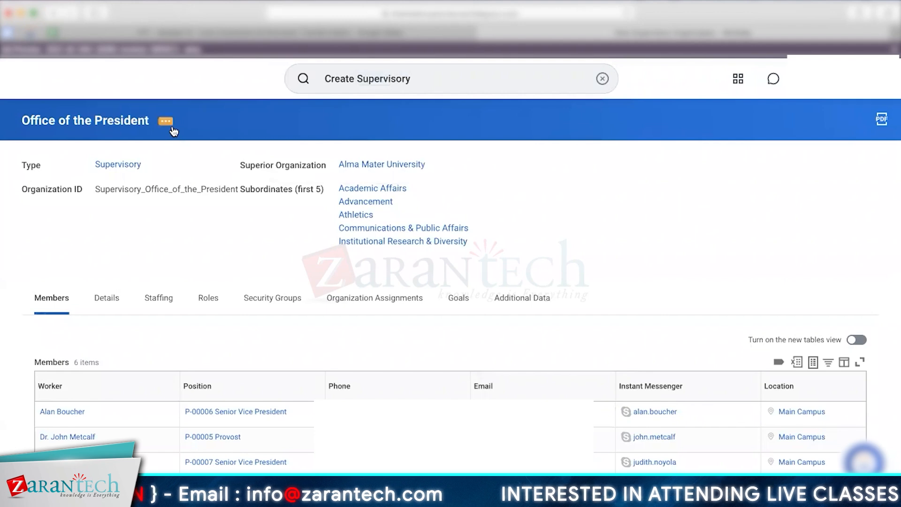
click(441, 87)
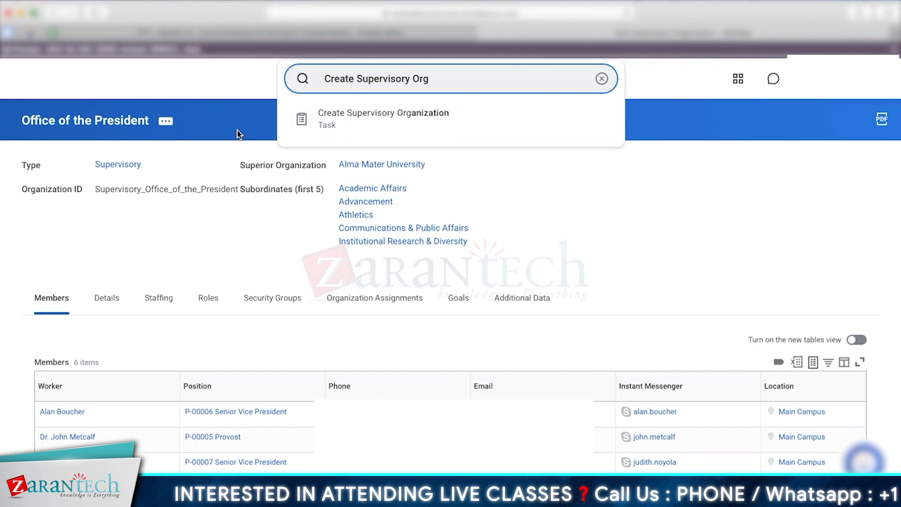
click(354, 129)
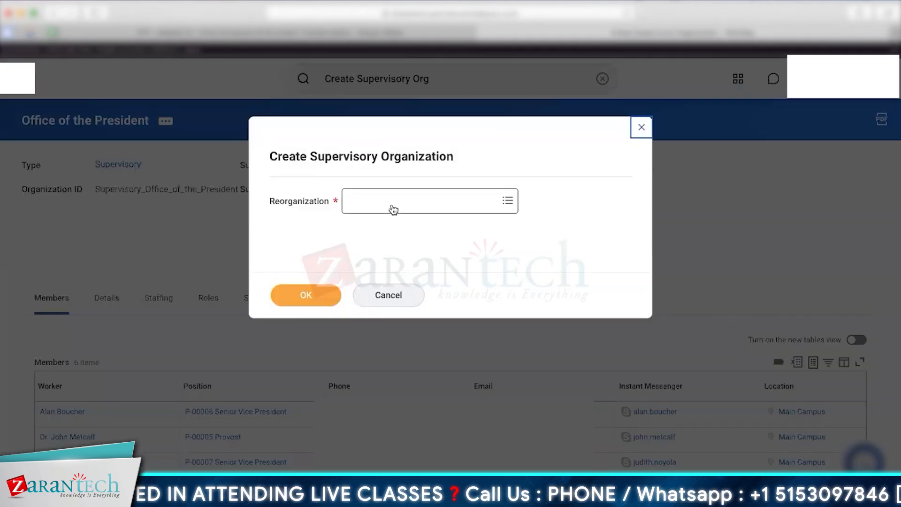
Step: Start a new supervisory organization under the ALH HCM reorganization and cancel its blank details form
click(392, 203)
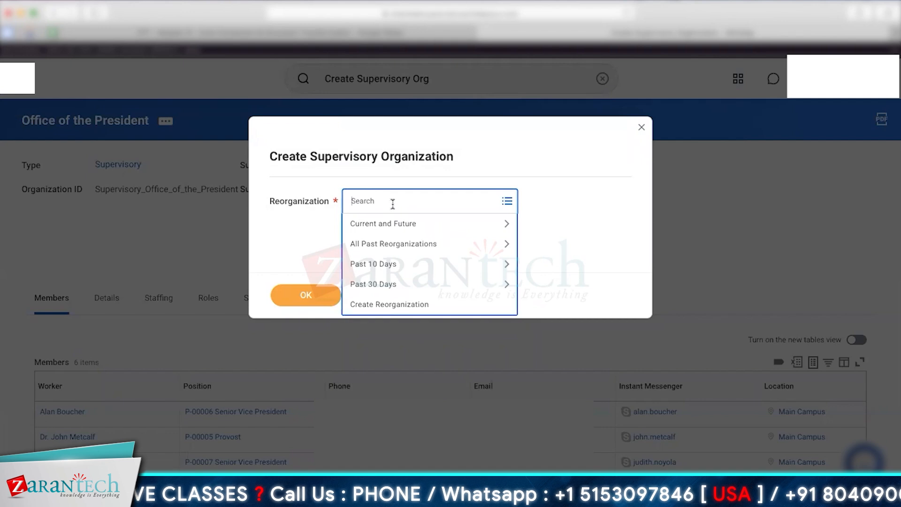
text(ALma)
key(Return)
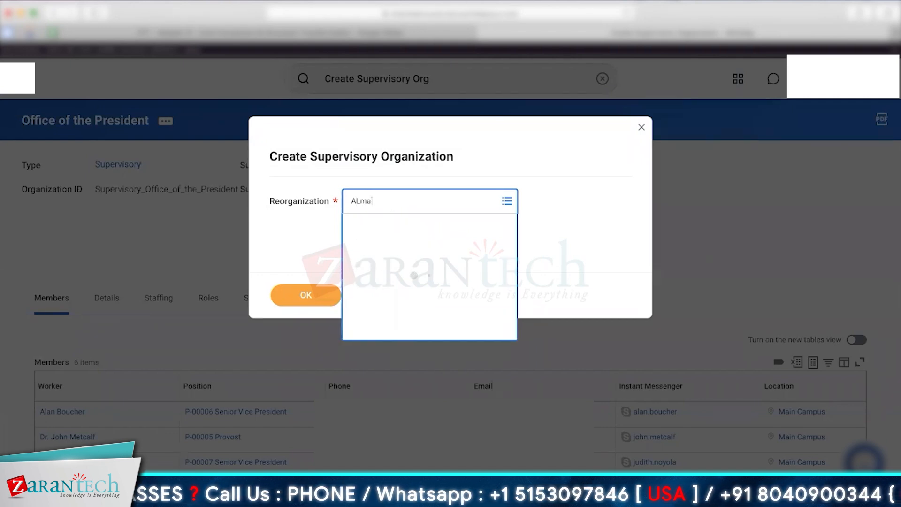
click(605, 223)
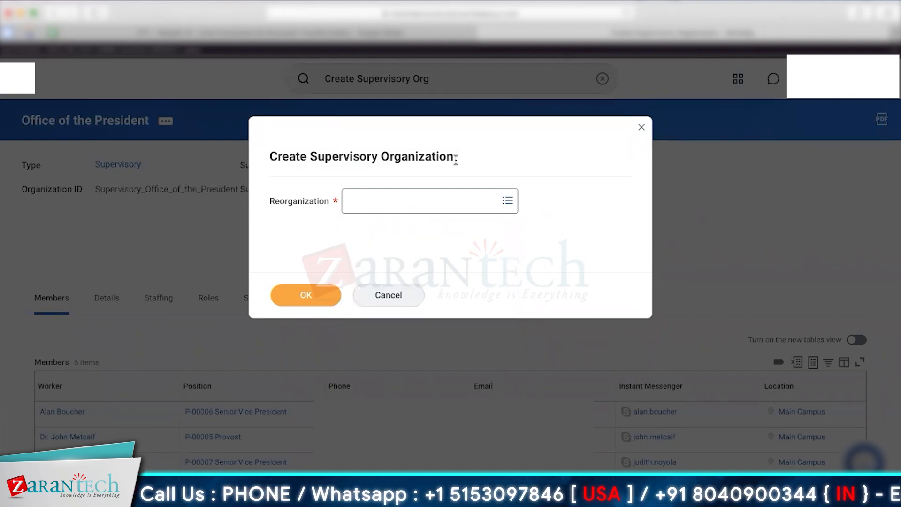
click(433, 200)
text(o)
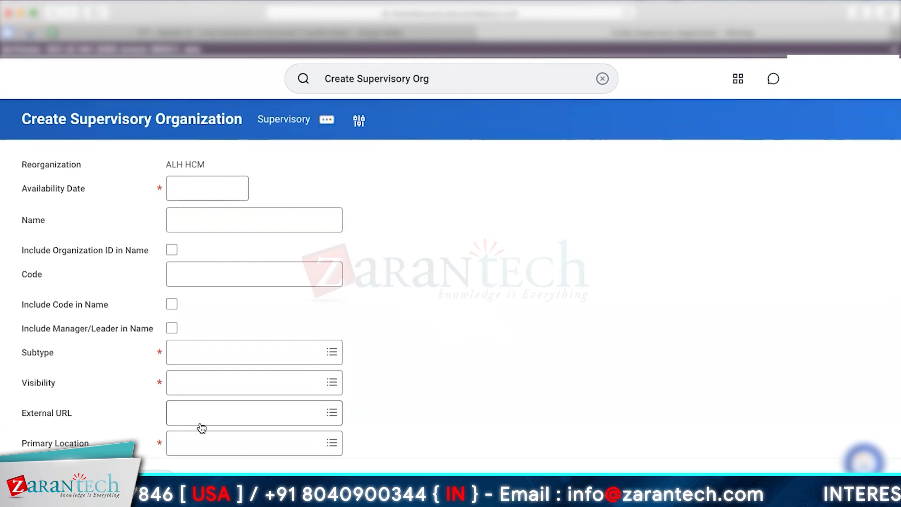
click(165, 470)
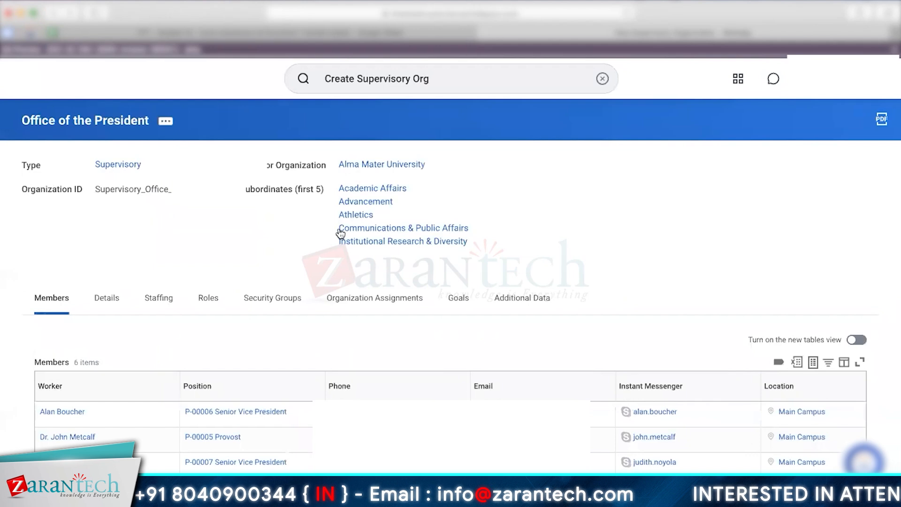
Step: Examine the related actions of the Academic Affairs subordinate organization down to Reorganization and close them
click(422, 189)
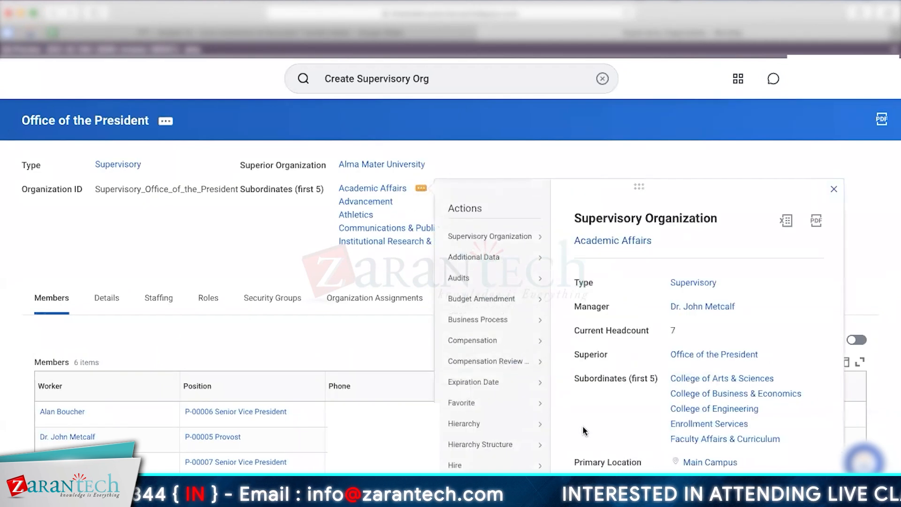
scroll(582, 425, down, 5)
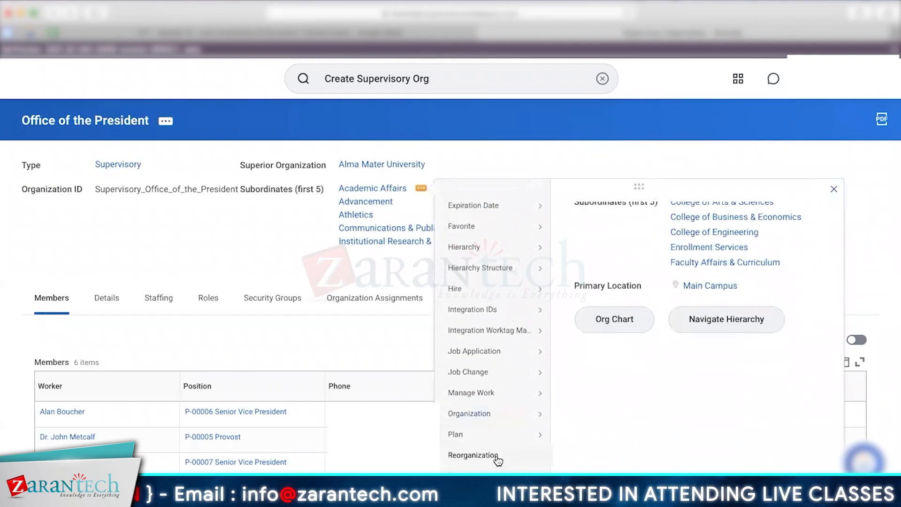
mouse_move(510, 457)
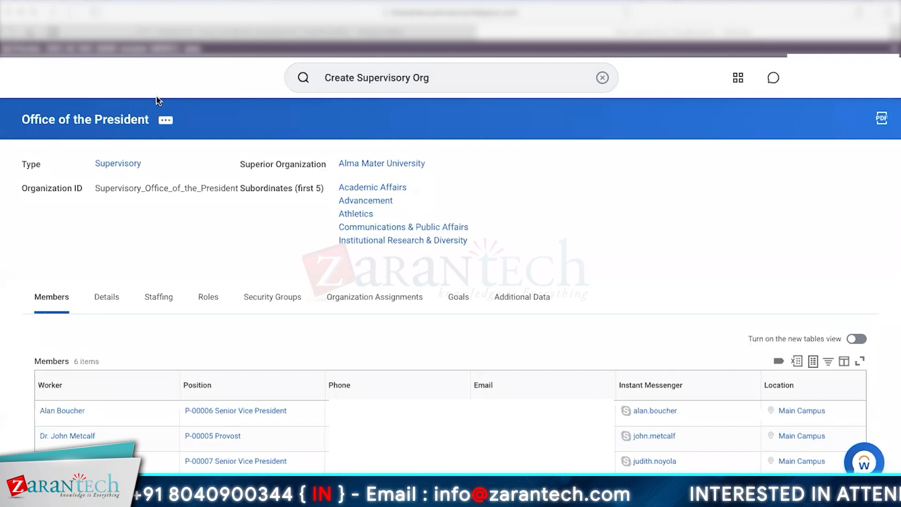
click(235, 83)
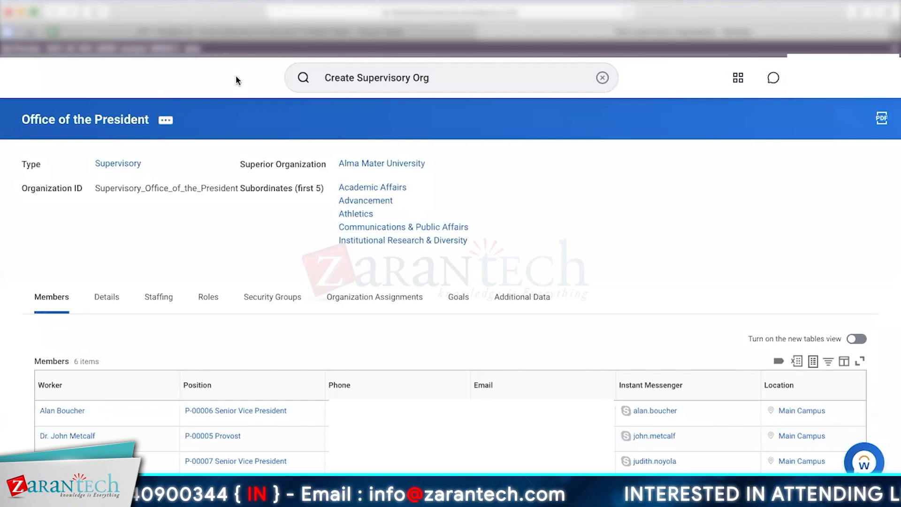
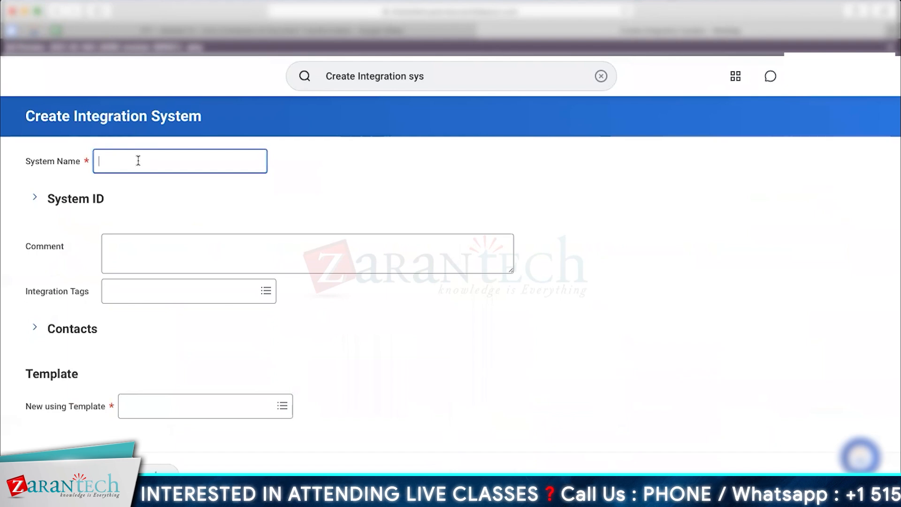
Step: Create an integration system named Test_SSN using the Social Security Number Verification template
text(Test_)
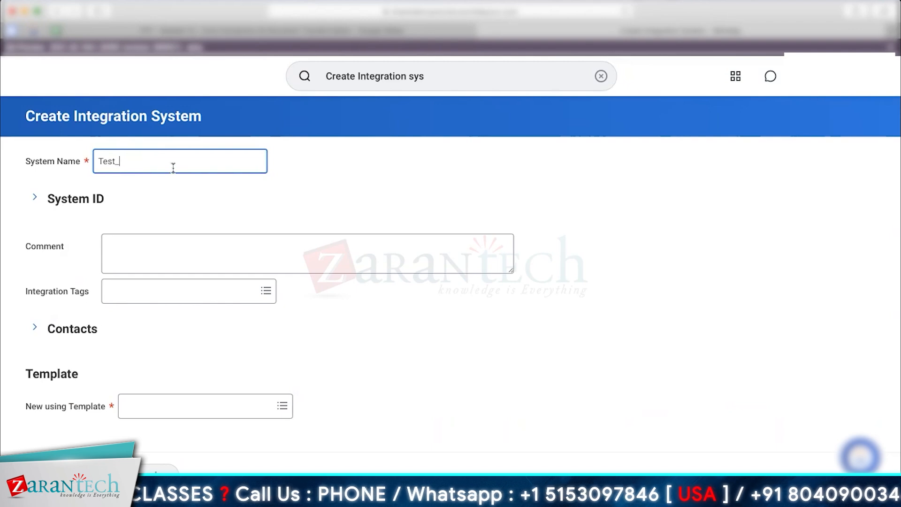
text(SSN)
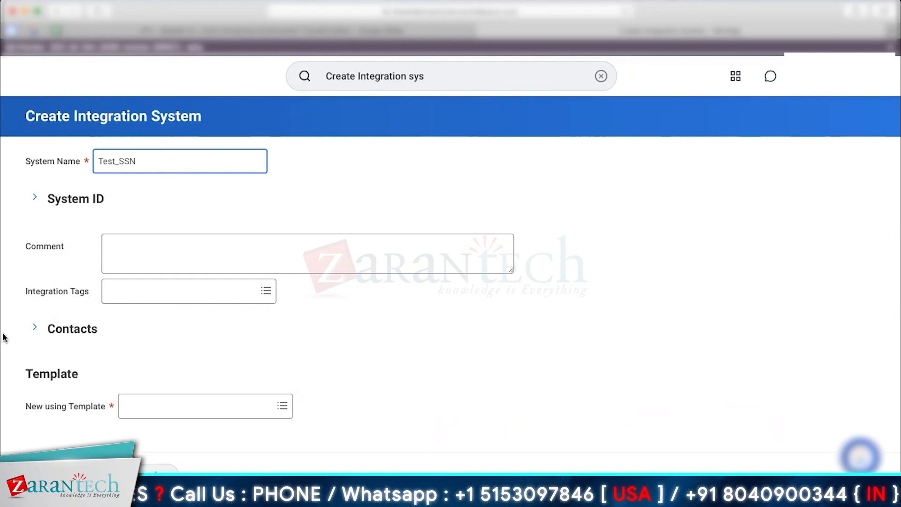
click(189, 404)
text(social secu)
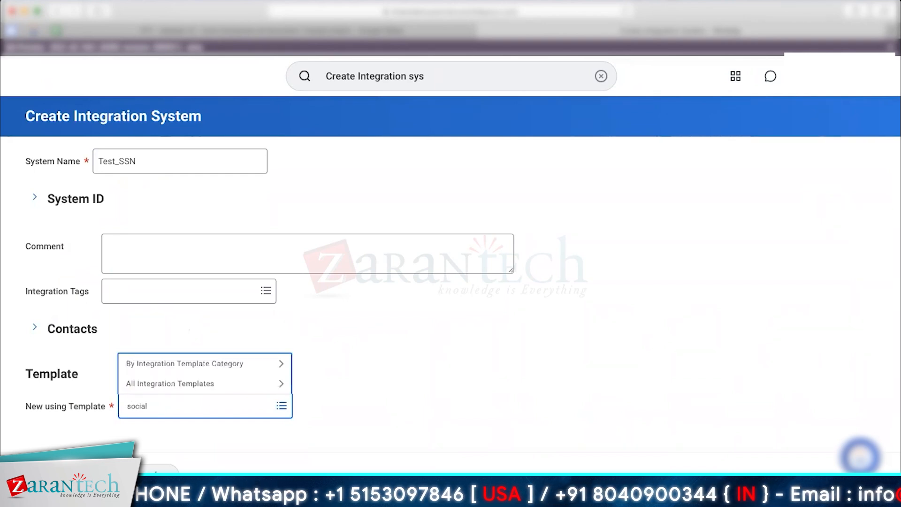
text(rity)
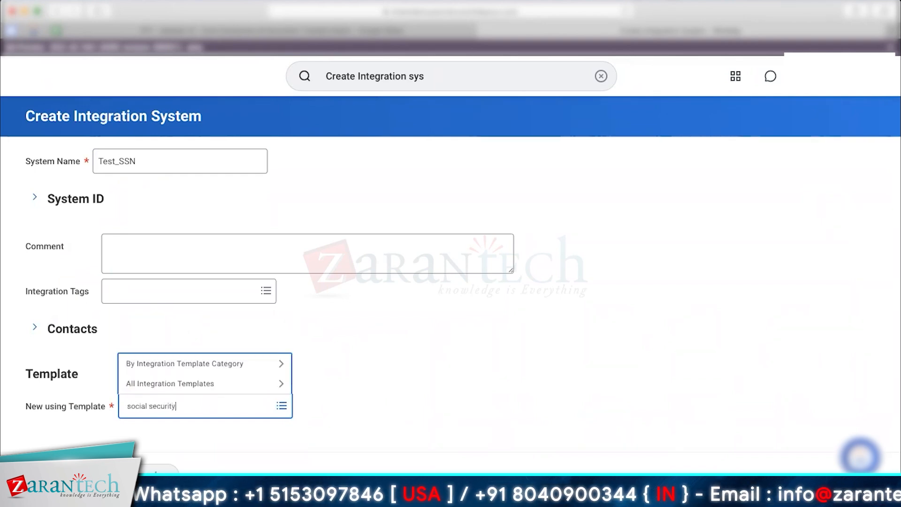
key(Return)
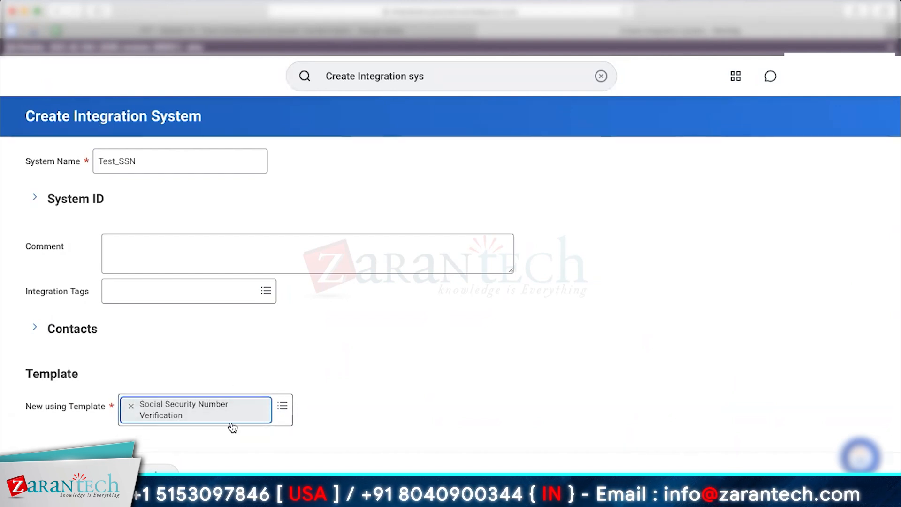
click(60, 477)
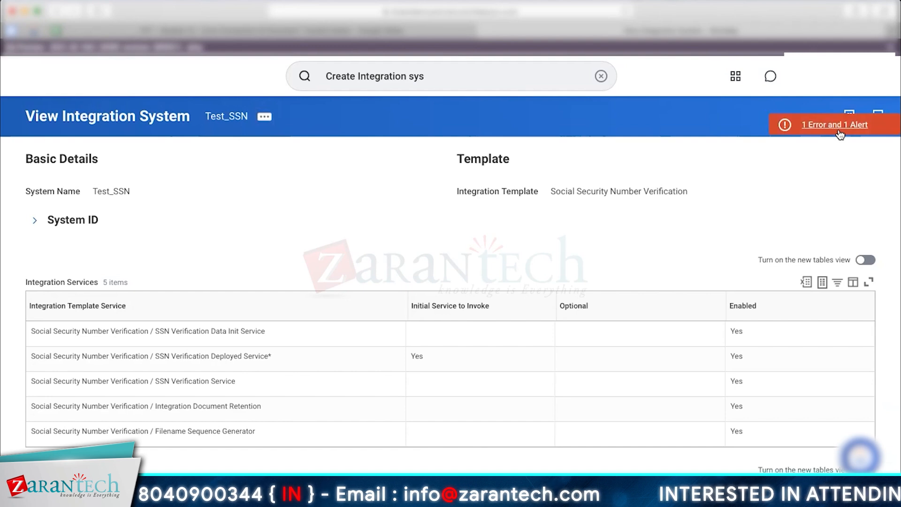
Step: Open the error and alert details of the Test_SSN integration system
click(840, 134)
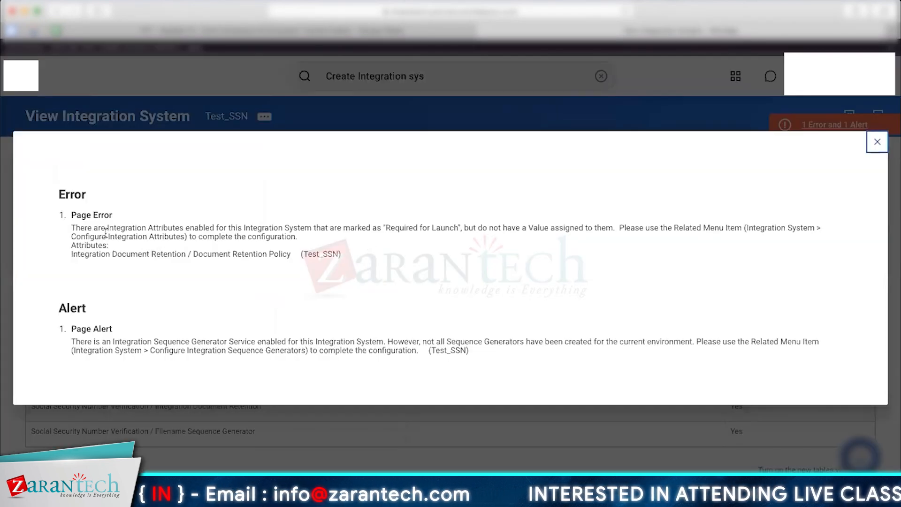
Step: Close the error and alert details and open the integration attributes configuration of Test_SSN
drag(73, 227, 422, 280)
click(427, 461)
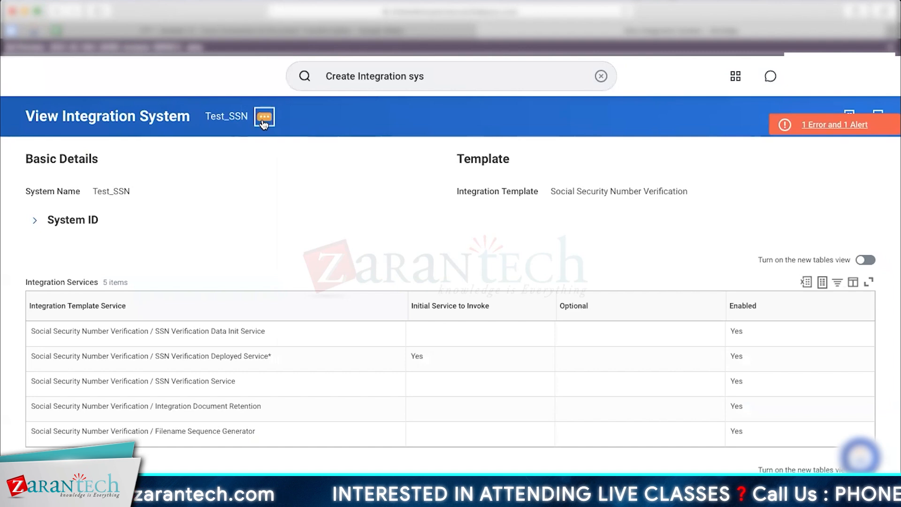
click(264, 117)
mouse_move(332, 170)
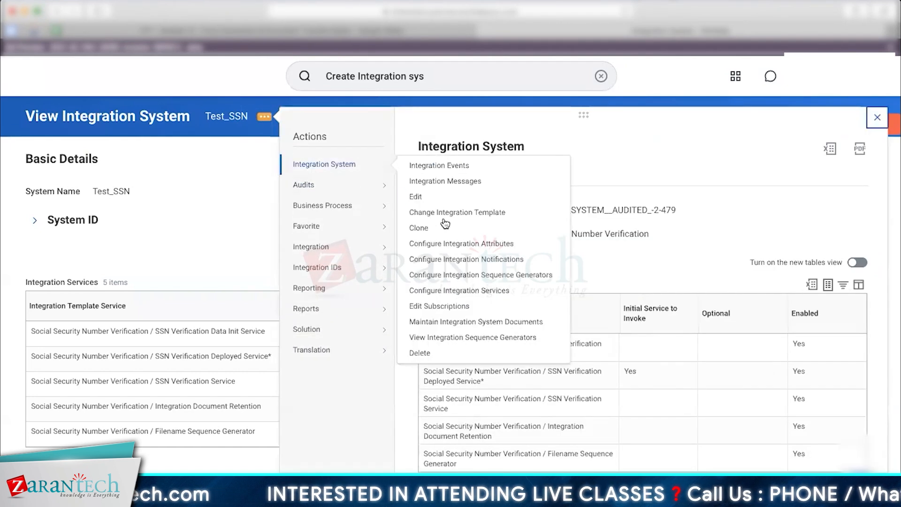
click(450, 245)
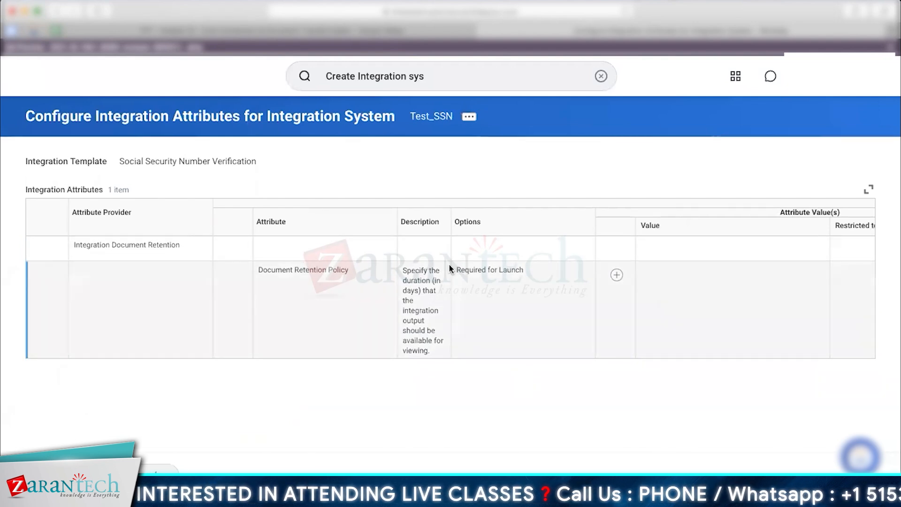
Step: Add a value of 10 to the required Document Retention Policy attribute and save the integration attributes
click(617, 276)
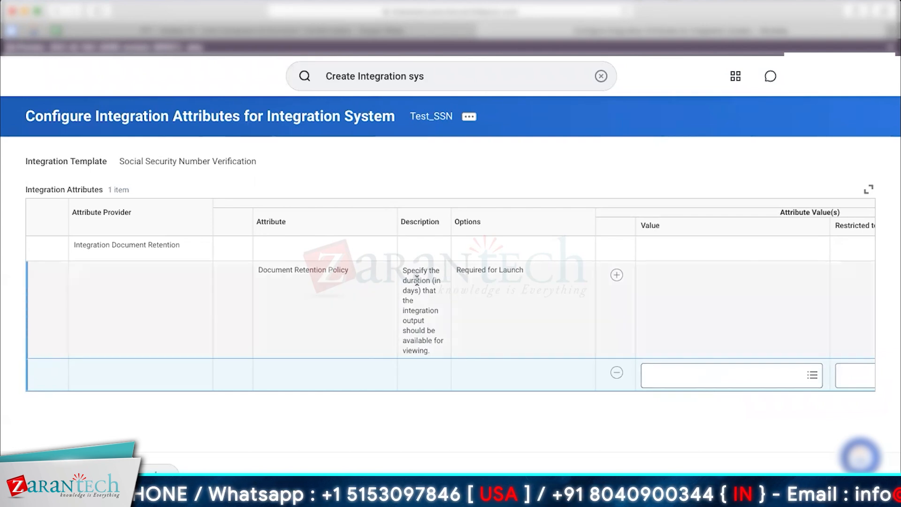
drag(403, 269, 440, 351)
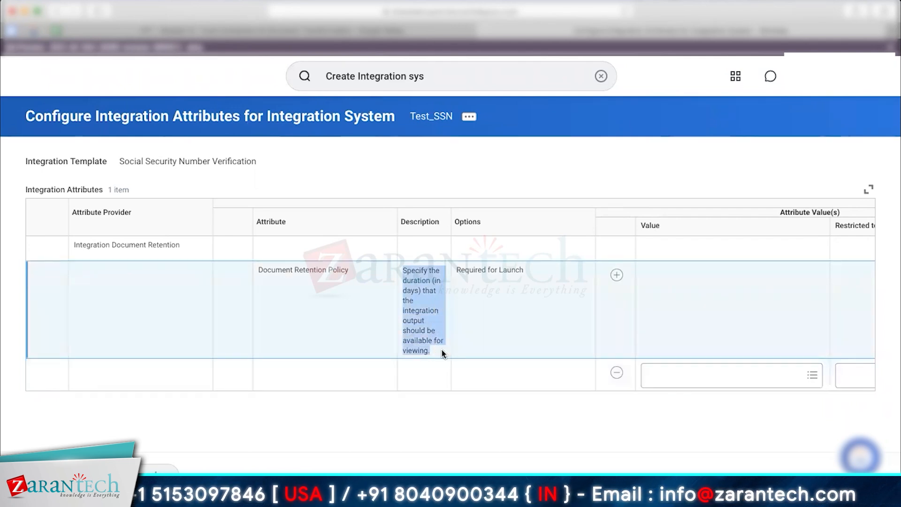
click(692, 382)
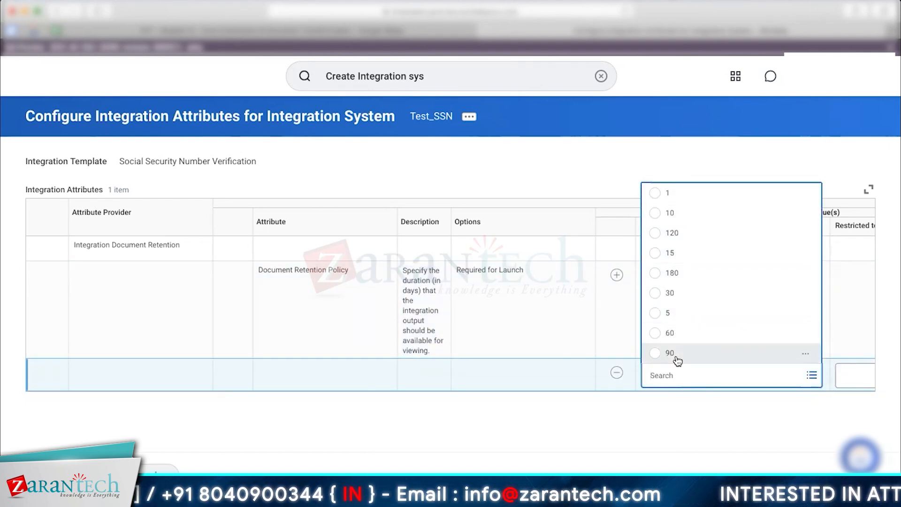
click(681, 212)
click(485, 411)
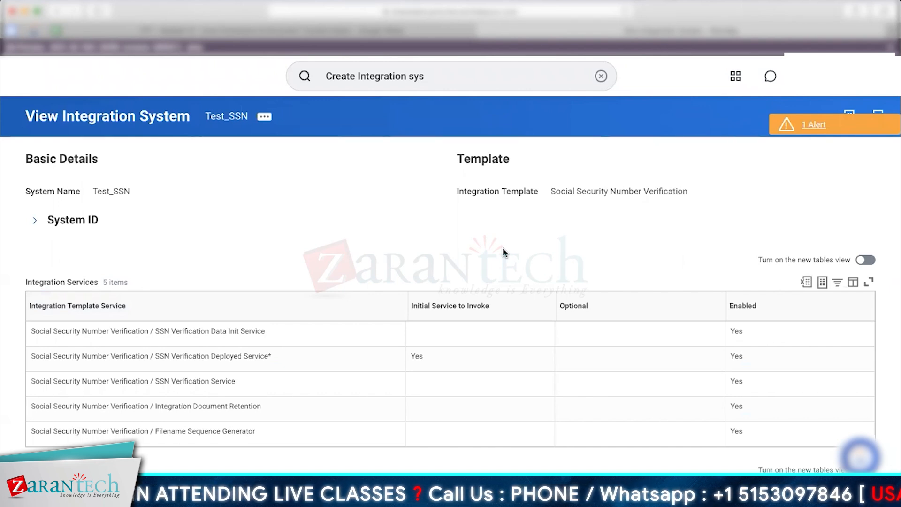
Step: Open the integration sequence generator configuration of Test_SSN and review the Filename generator's settings down to Last Sequence ID
click(265, 117)
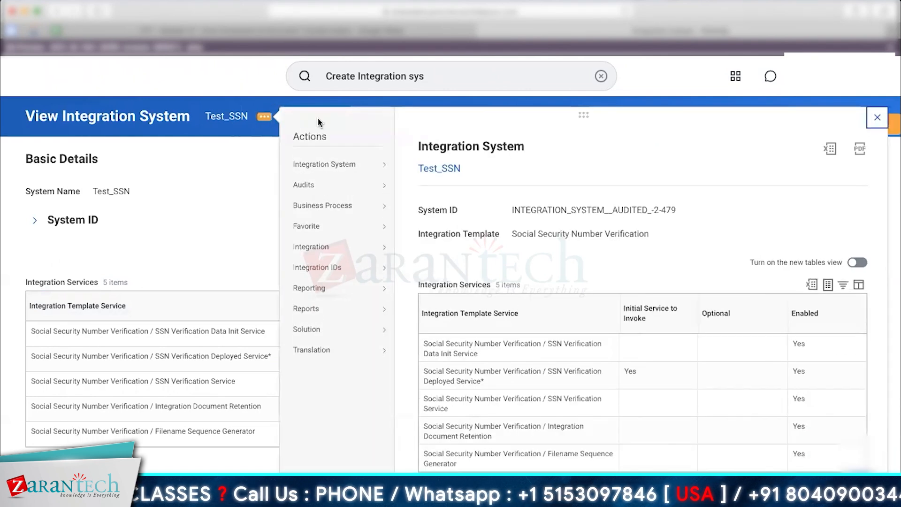
mouse_move(360, 209)
mouse_move(346, 167)
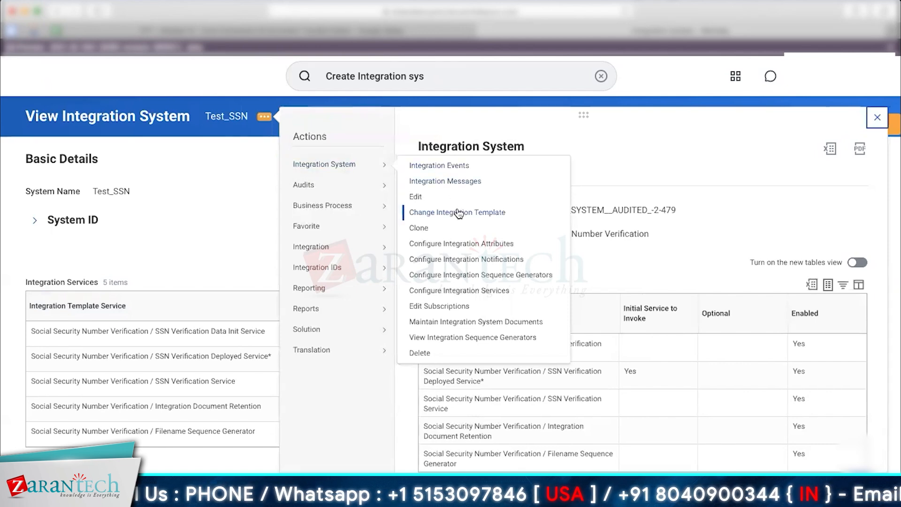
click(486, 276)
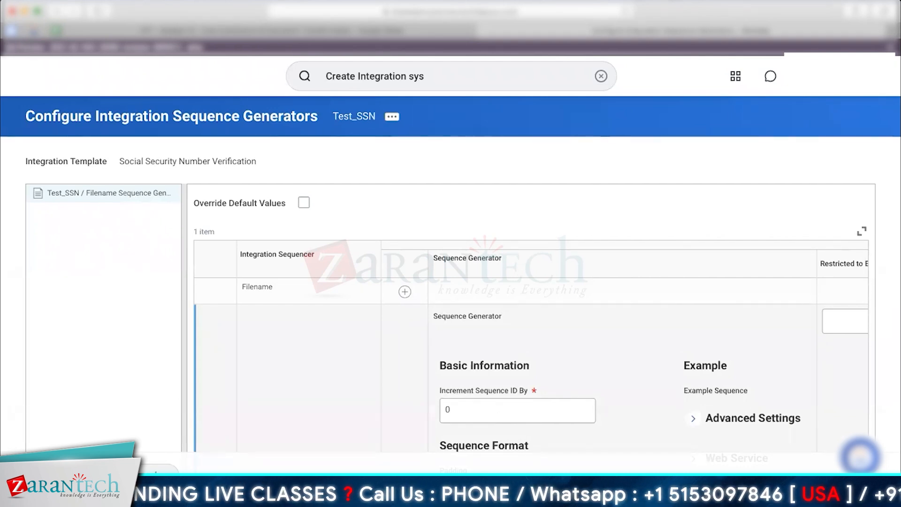
scroll(451, 254, down, 5)
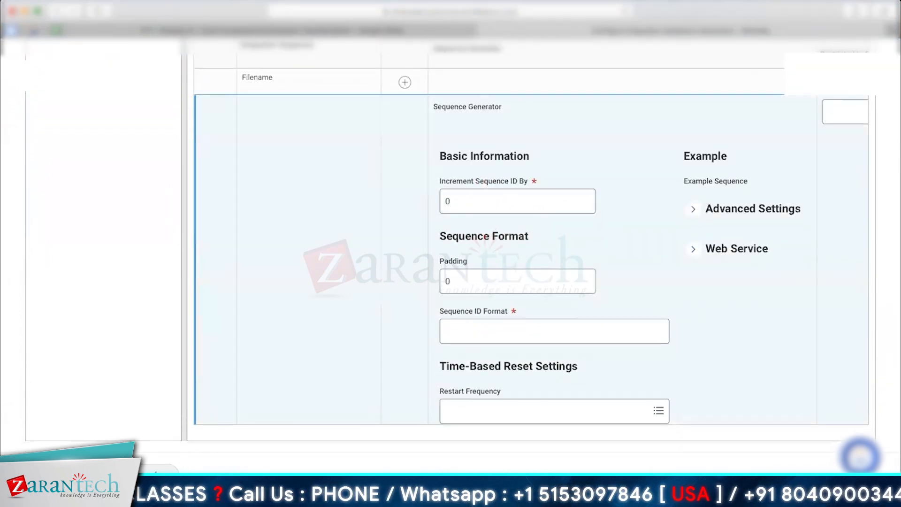
scroll(751, 314, down, 4)
scroll(652, 237, down, 5)
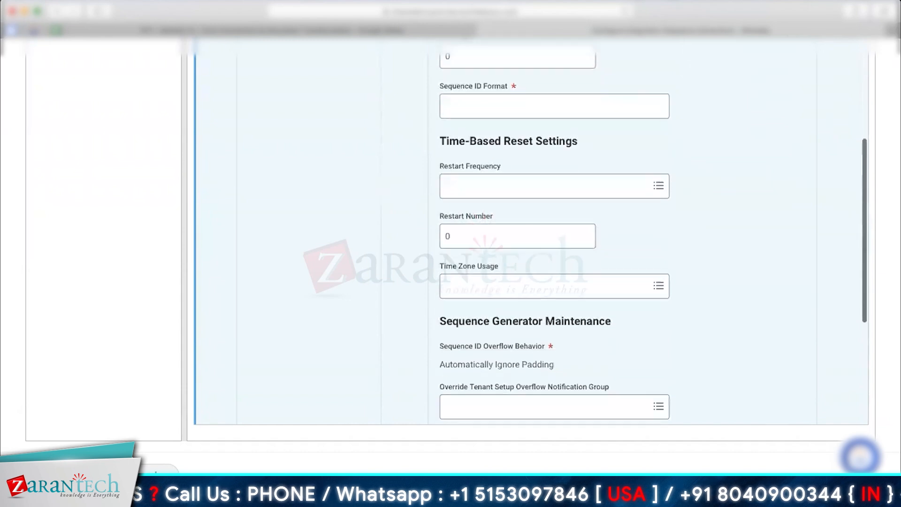
scroll(531, 236, down, 2)
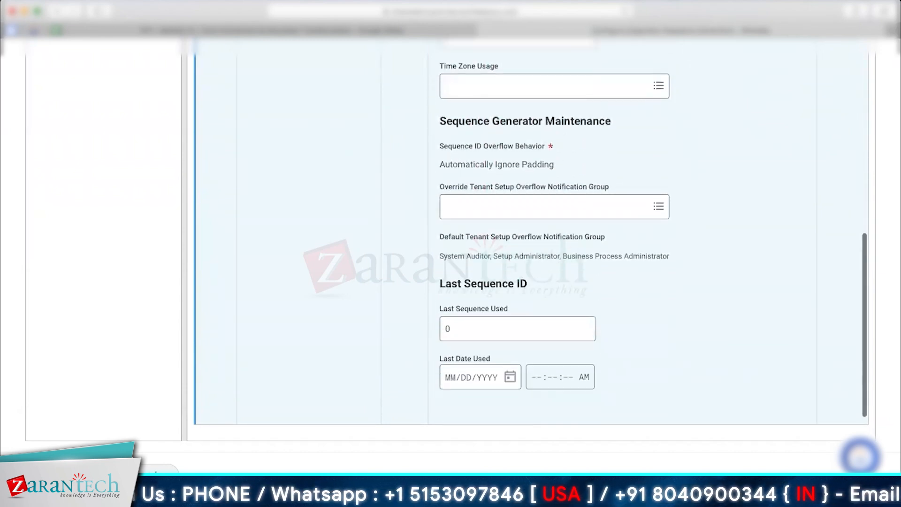
scroll(531, 235, up, 4)
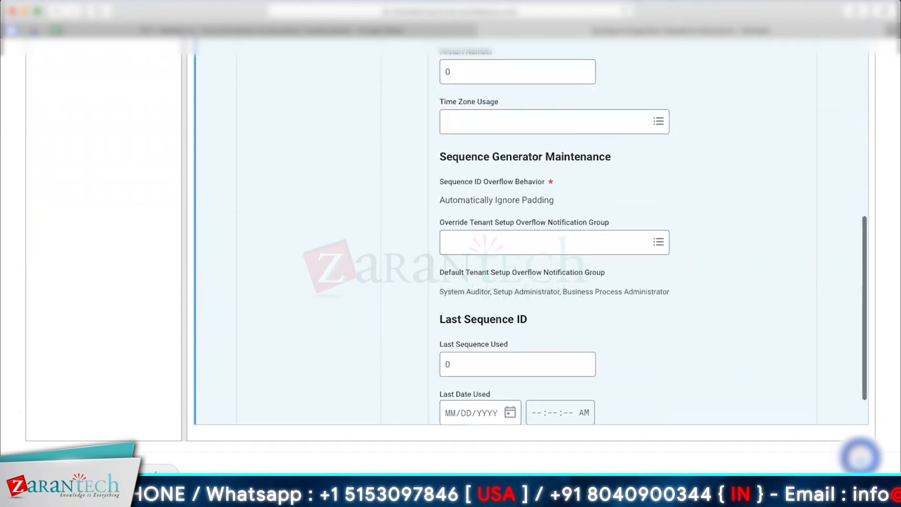
scroll(652, 233, up, 8)
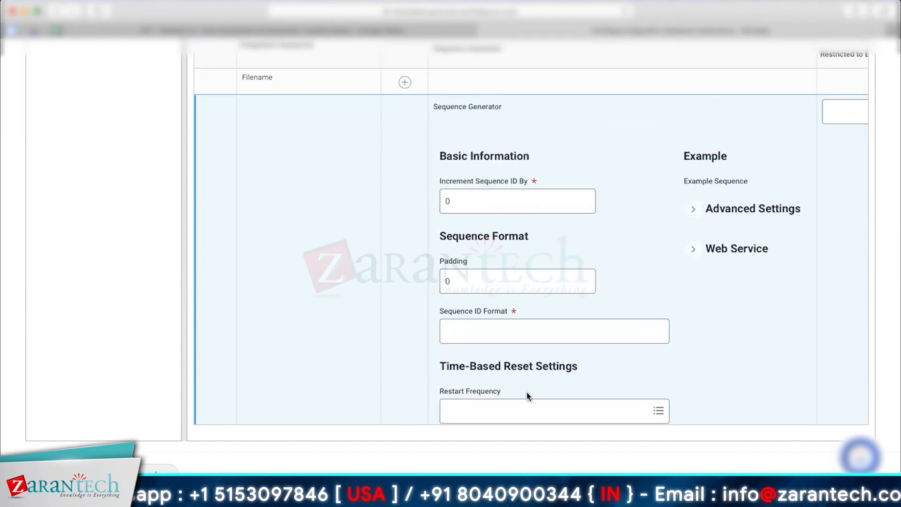
Step: Enter SSN_ as the Filename generator's Sequence ID Format, and leave the form without saving it
click(507, 327)
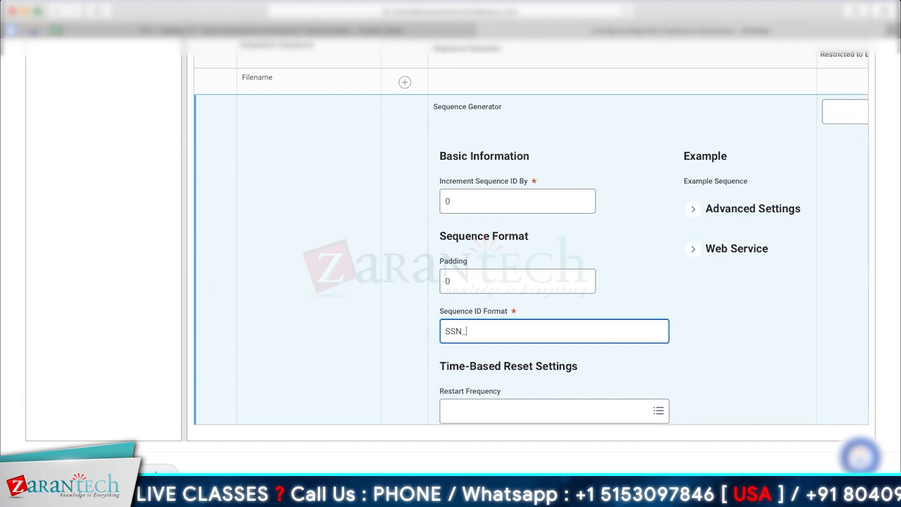
click(155, 472)
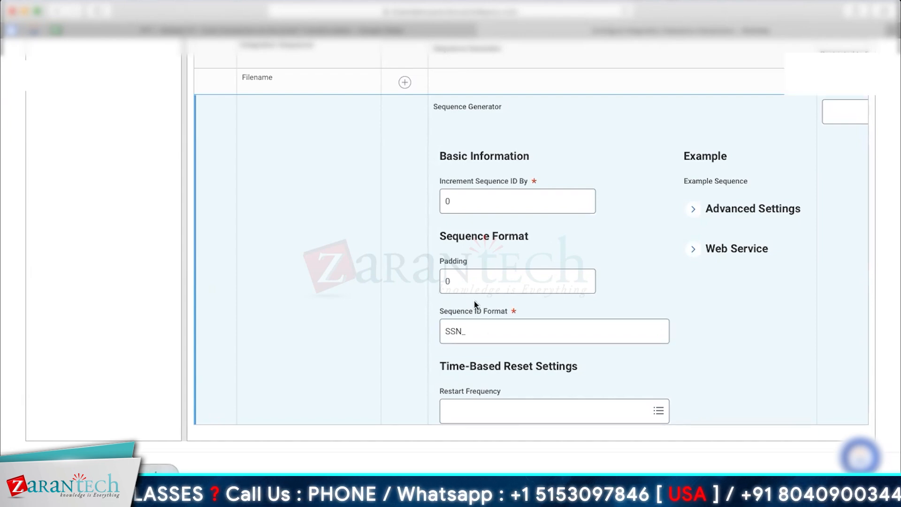
click(399, 310)
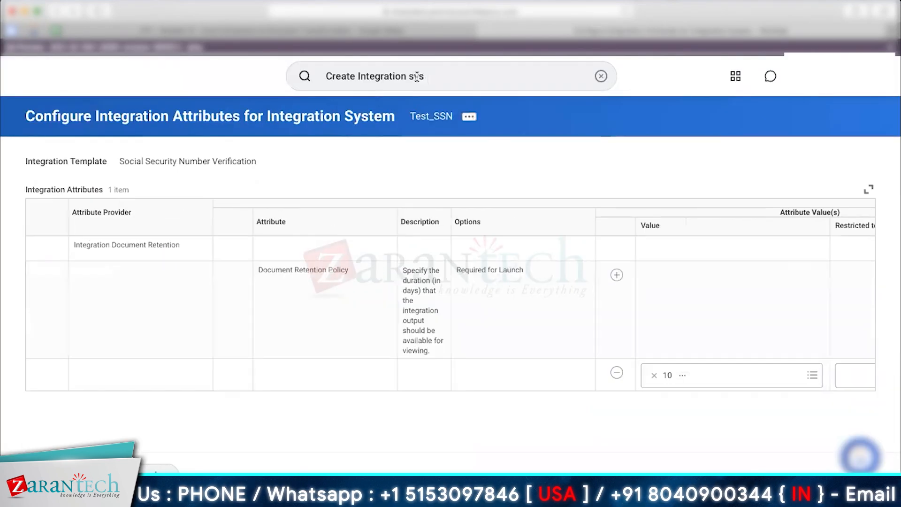
Step: Search for "Integration Business process" instead of "Create Integration sys" and look over the results
click(417, 76)
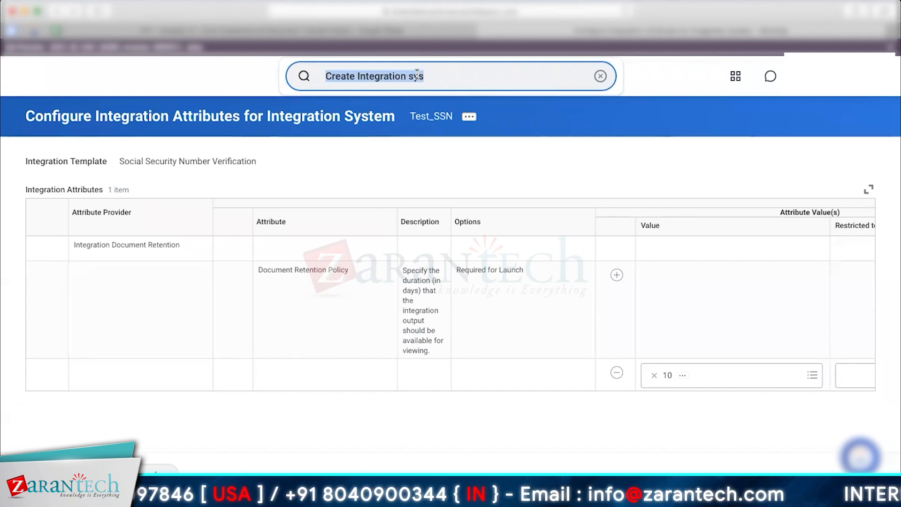
key(Return)
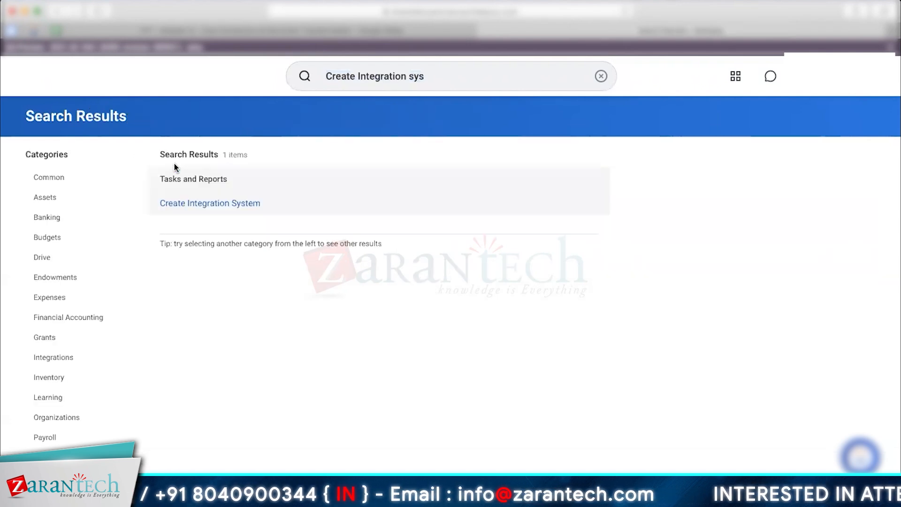
double_click(389, 77)
click(439, 79)
key(BackSpace)
key(BackSpace)
key(BackSpace)
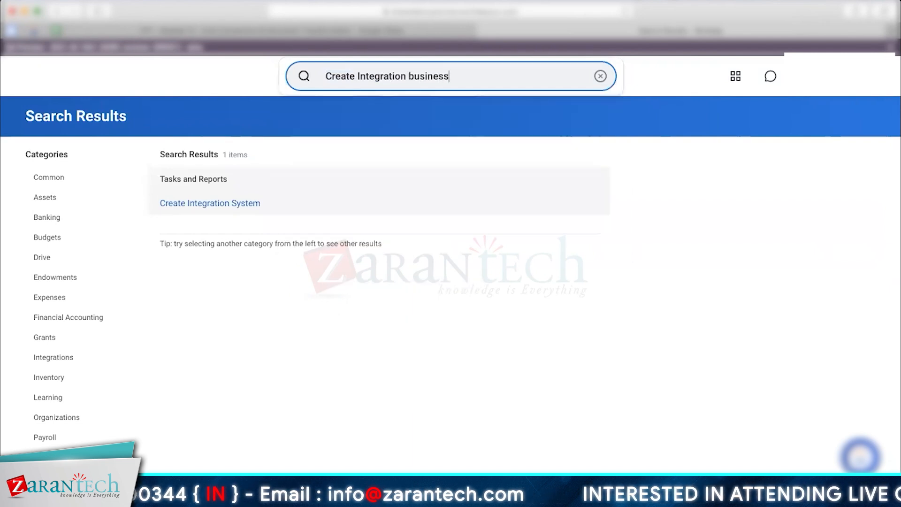
click(356, 76)
key(BackSpace)
key(BackSpace)
key(BackSpace)
key(BackSpace)
key(BackSpace)
key(BackSpace)
key(BackSpace)
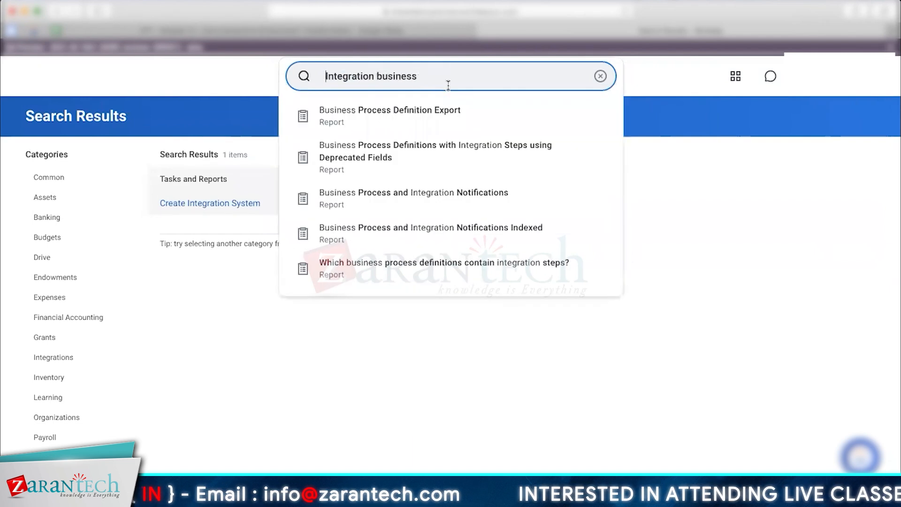
text(process)
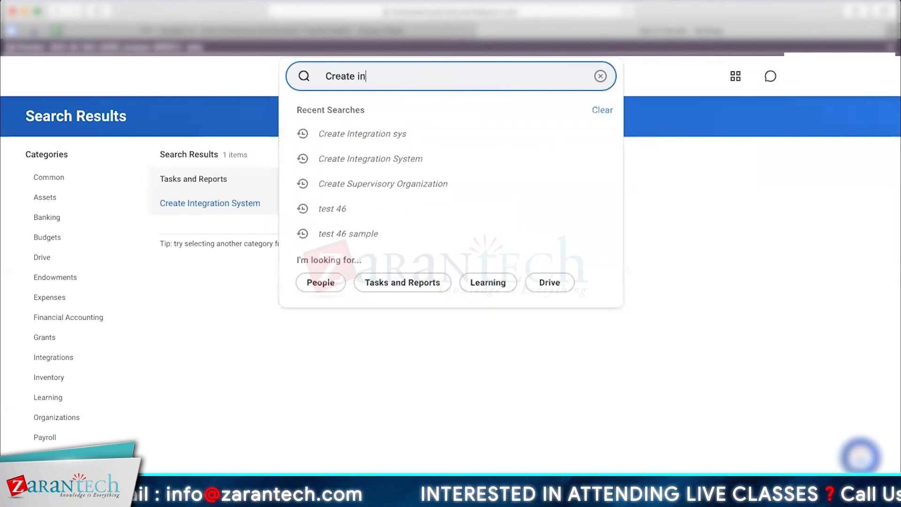
key(BackSpace)
key(BackSpace)
key(BackSpace)
key(BackSpace)
key(BackSpace)
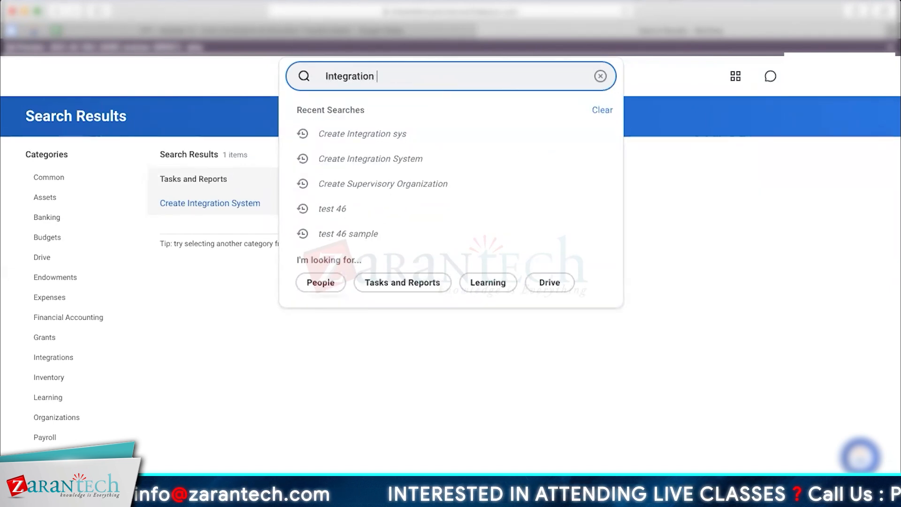
text(Business process)
key(Return)
scroll(268, 296, down, 2)
scroll(268, 296, up, 2)
Step: Search for "intsys: business process"
click(375, 76)
text(intsys: business proce)
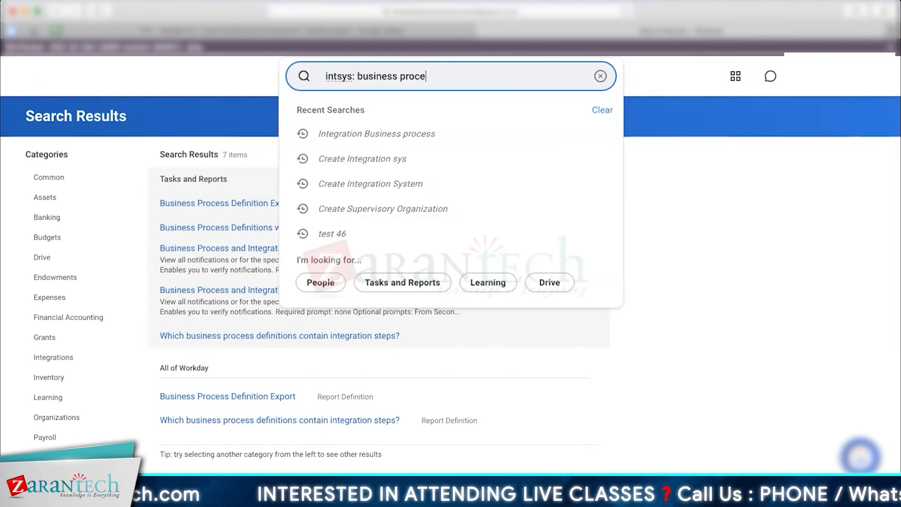
text(ss)
key(Return)
Step: Search for "create integration" and look through the listed tasks, reports and business process definitions
click(367, 75)
text(create integration process)
key(BackSpace)
key(BackSpace)
key(BackSpace)
key(BackSpace)
key(BackSpace)
key(BackSpace)
key(BackSpace)
key(BackSpace)
key(Return)
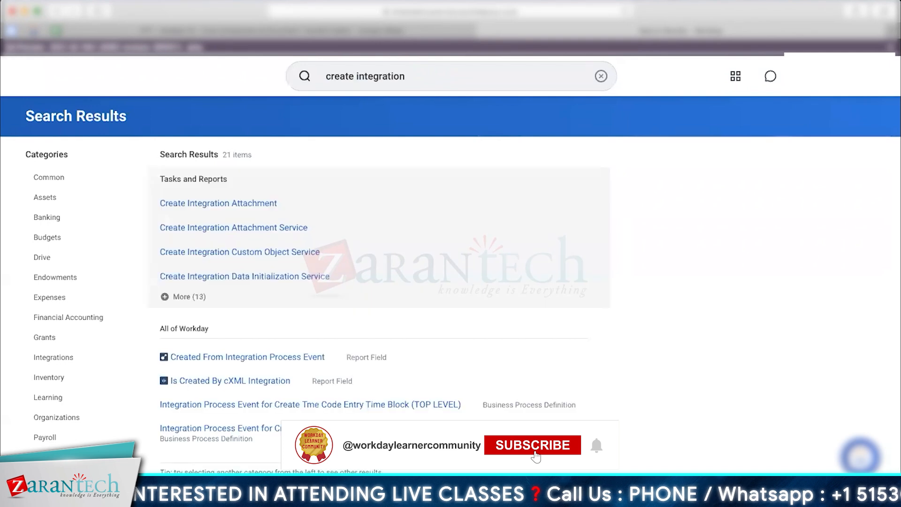
scroll(742, 311, down, 2)
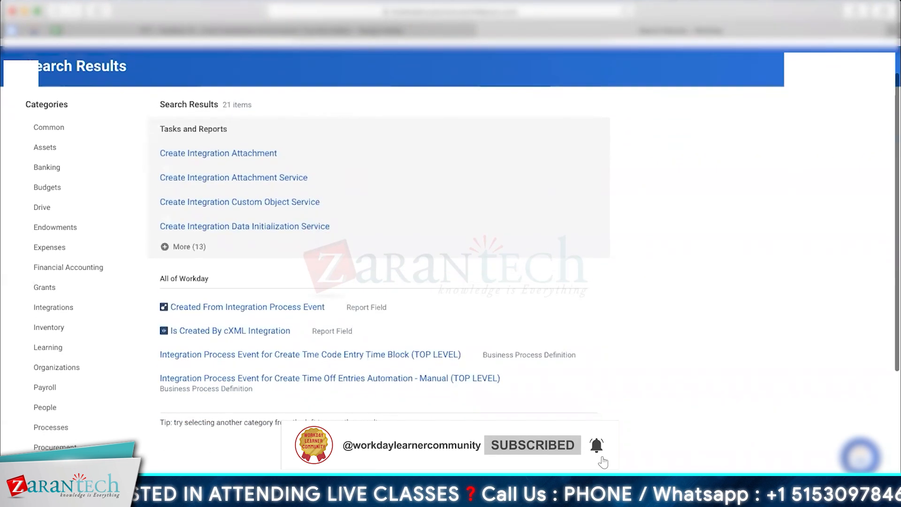
scroll(704, 310, down, 3)
scroll(699, 305, up, 5)
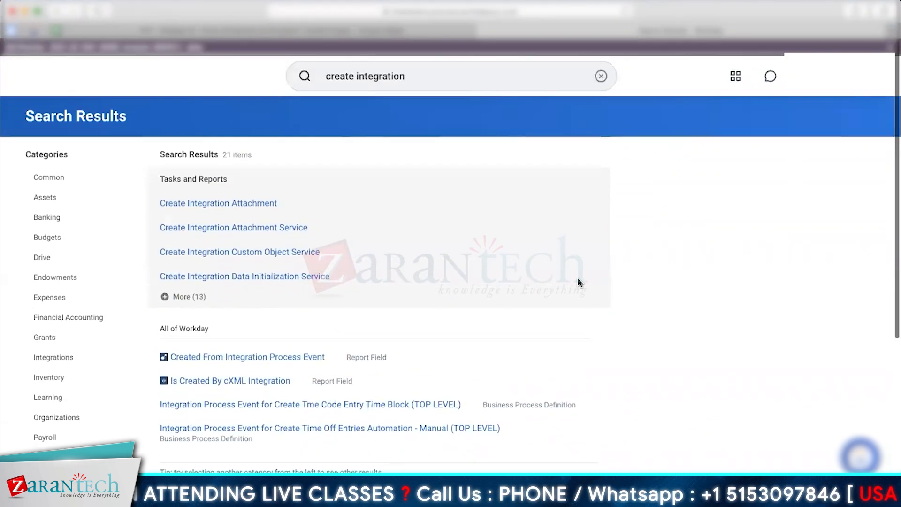
Step: Start a new search on integration, and look up the Integration Process Event name in the Integration Business Process slide
click(356, 74)
text(inte)
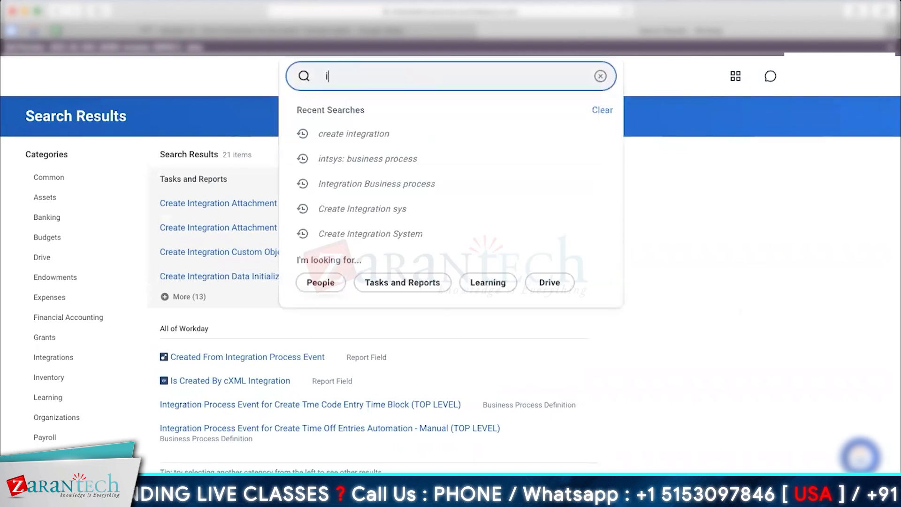
text(gratio)
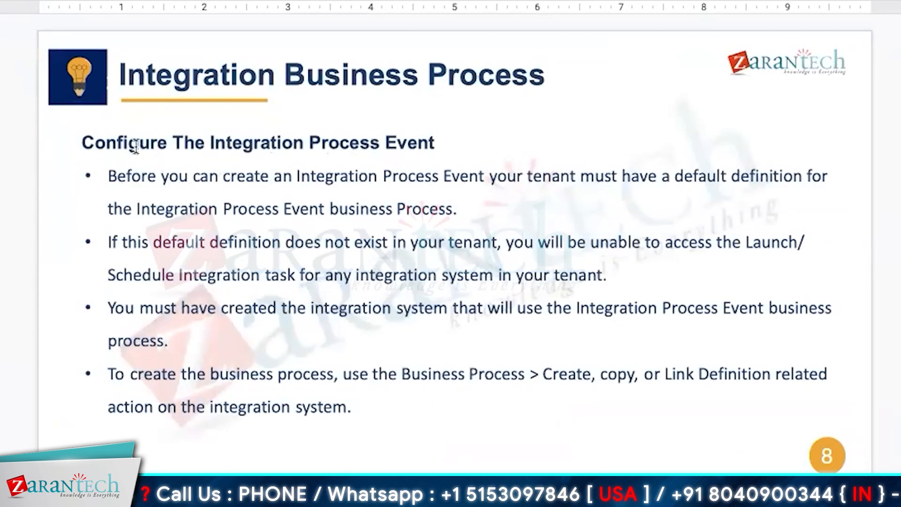
drag(91, 142, 371, 144)
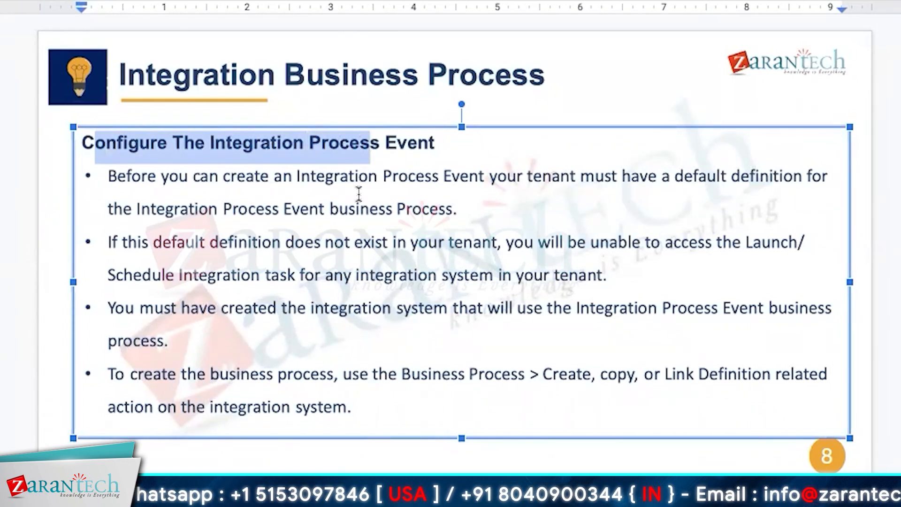
click(142, 209)
drag(142, 208, 327, 199)
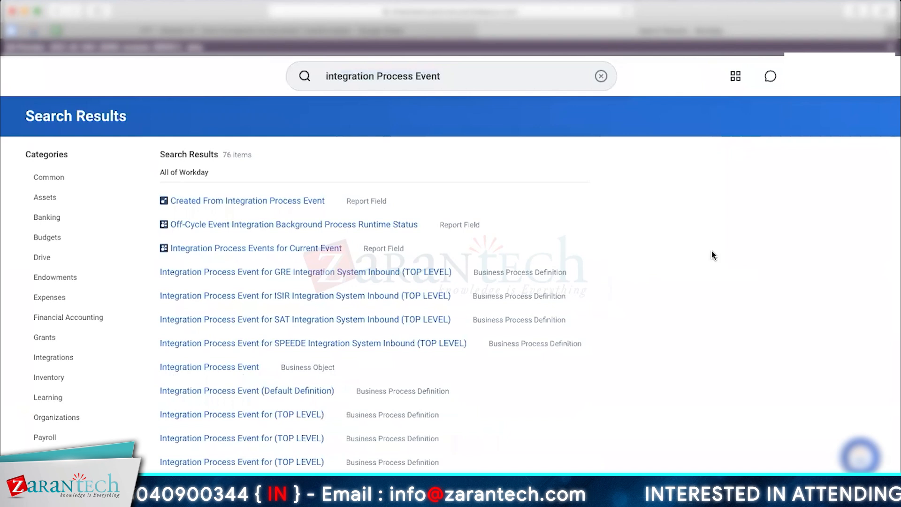
Step: Look through the search results for "integration Process Event" and locate the Integration Process Event (Default Definition) business process definition
scroll(712, 253, down, 1)
scroll(450, 282, down, 2)
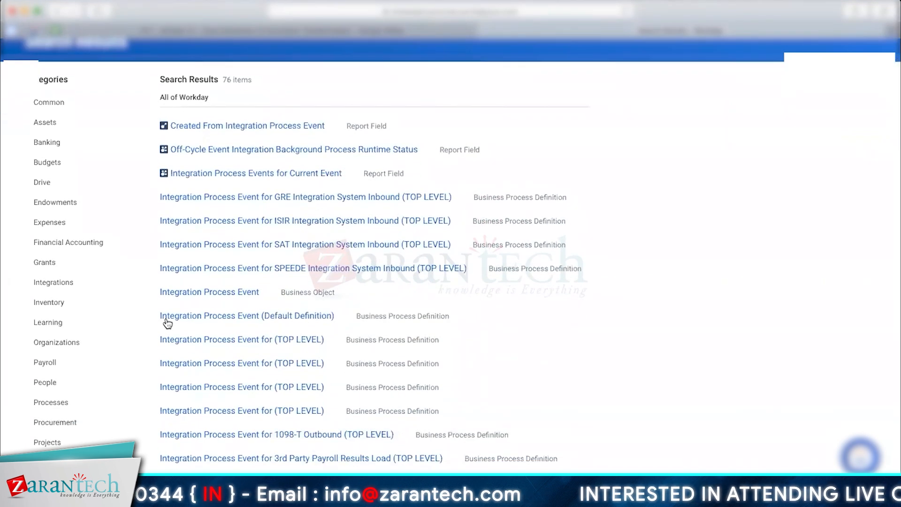
scroll(702, 360, down, 2)
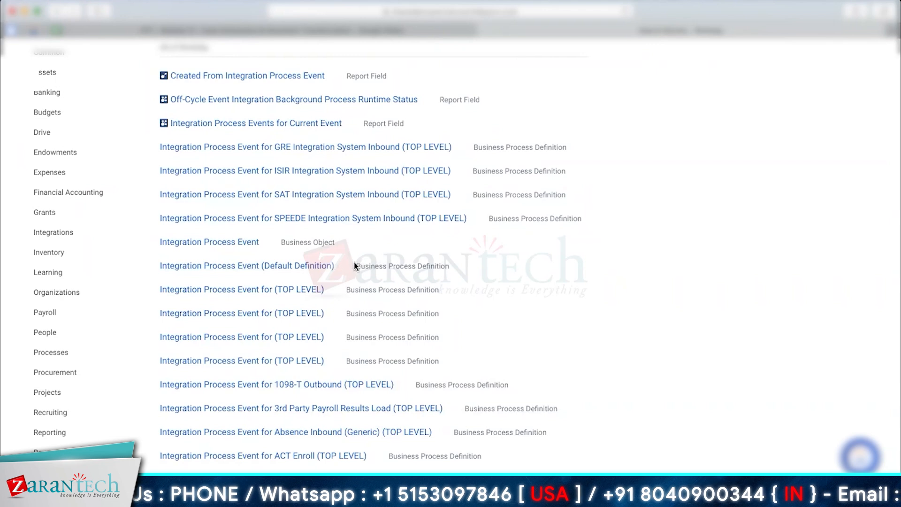
mouse_move(350, 266)
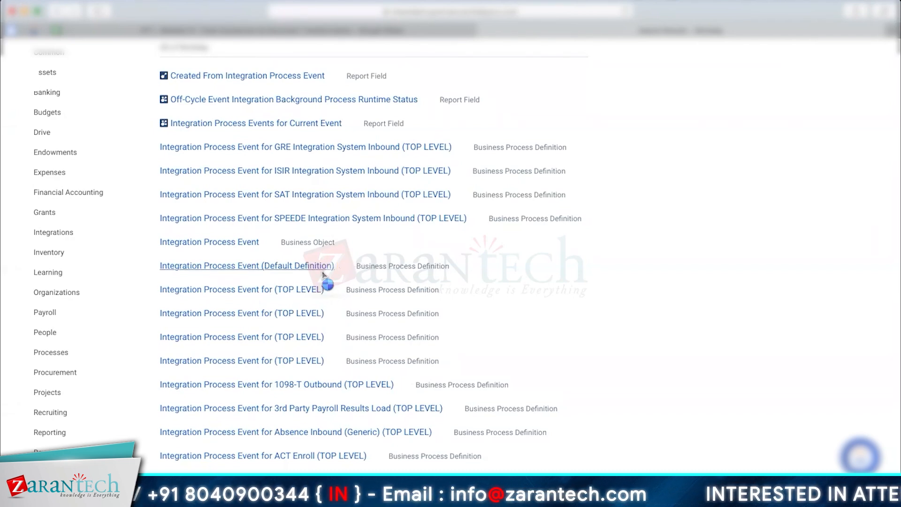
Step: View the diagrams of the Integration Process Event (Default Definition) and the first Integration Process Event for (TOP LEVEL) business process definition
click(240, 266)
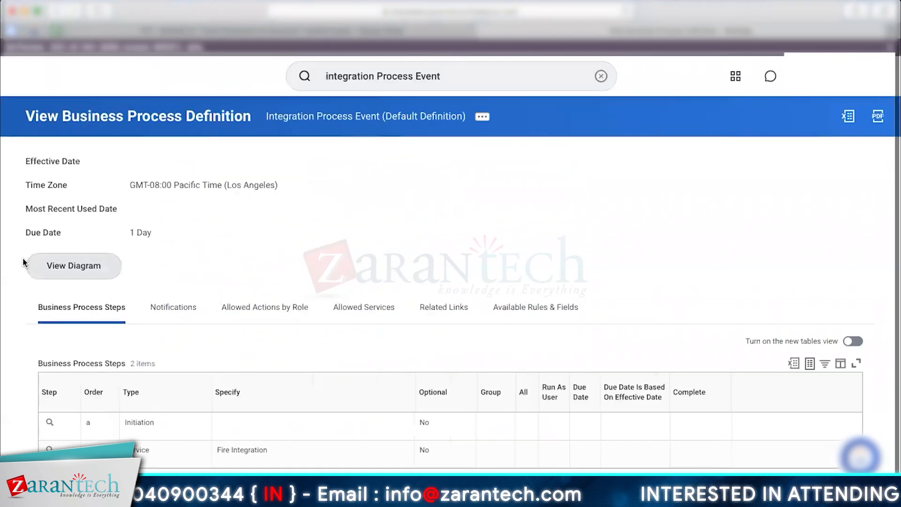
click(57, 270)
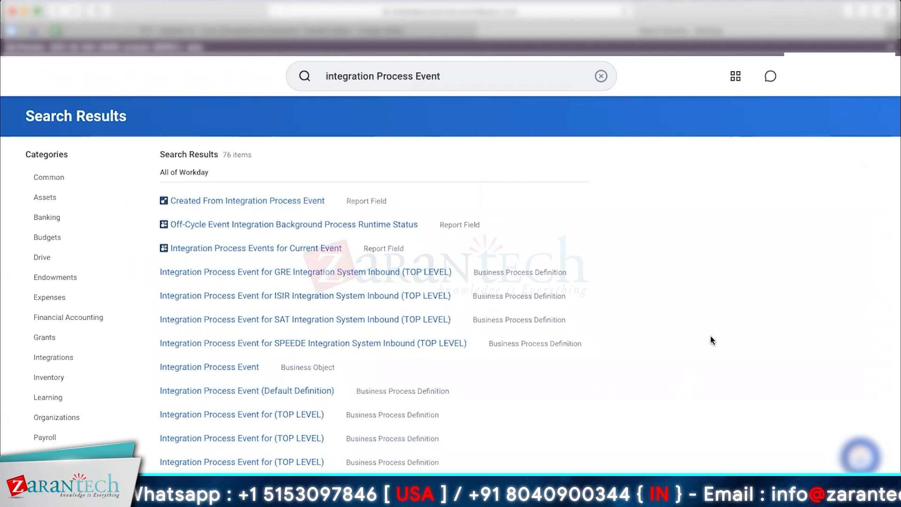
right_click(288, 416)
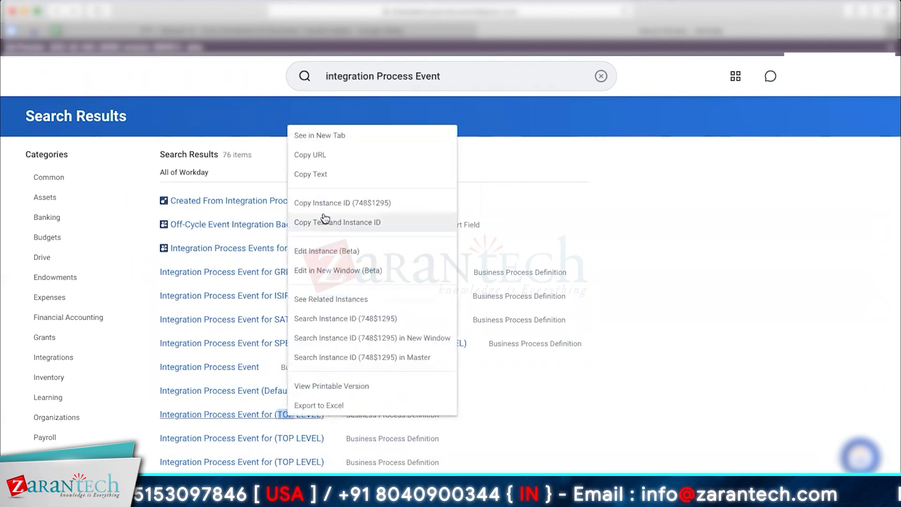
click(332, 139)
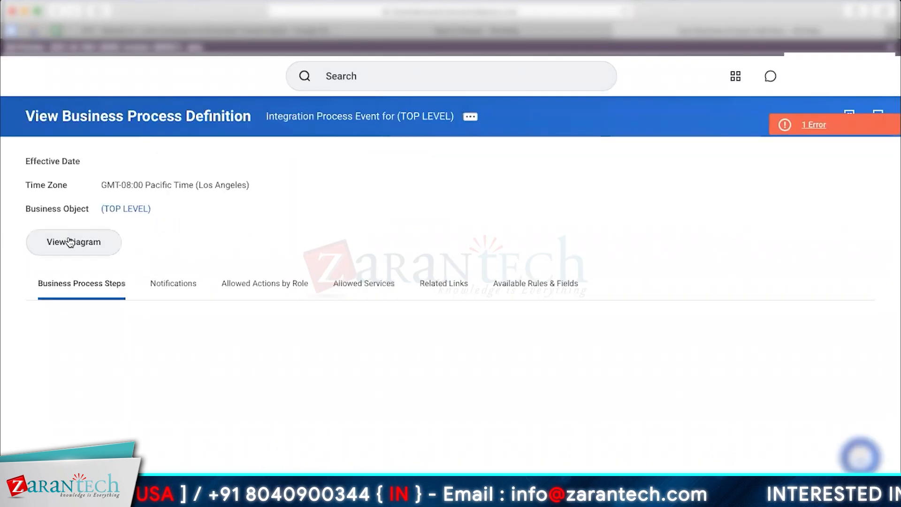
click(72, 241)
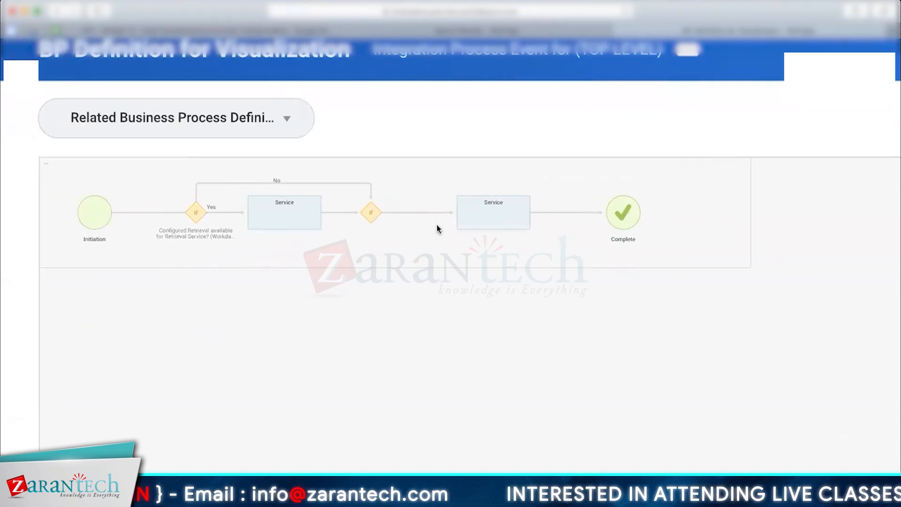
scroll(437, 229, up, 2)
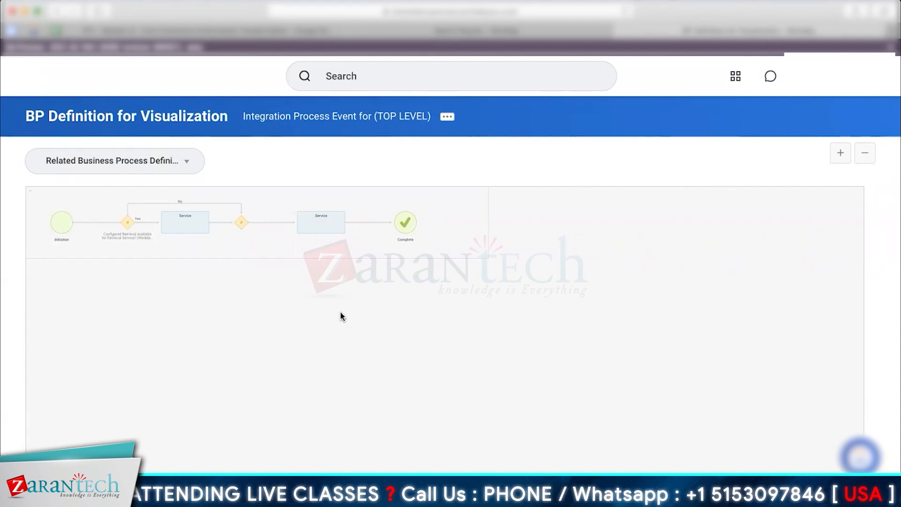
Step: Create a new integration system named Test_DT using the Document Transformation template
click(356, 64)
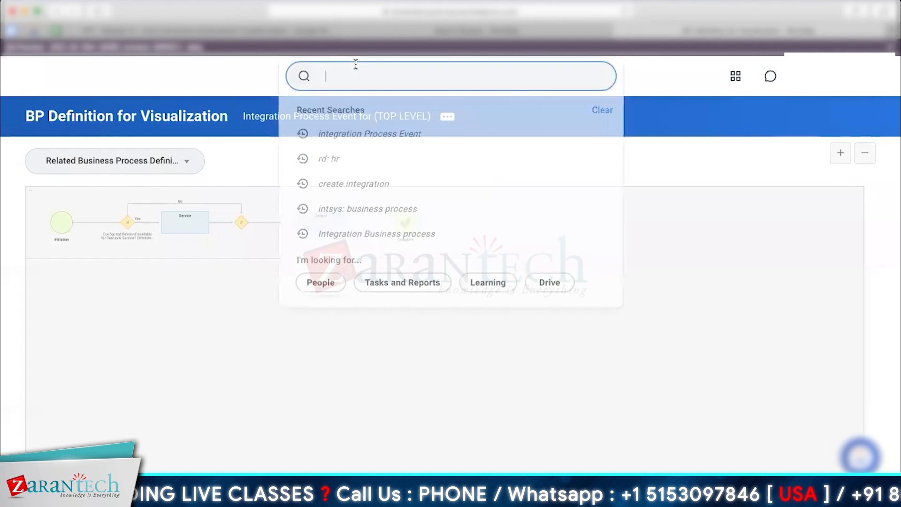
text(c)
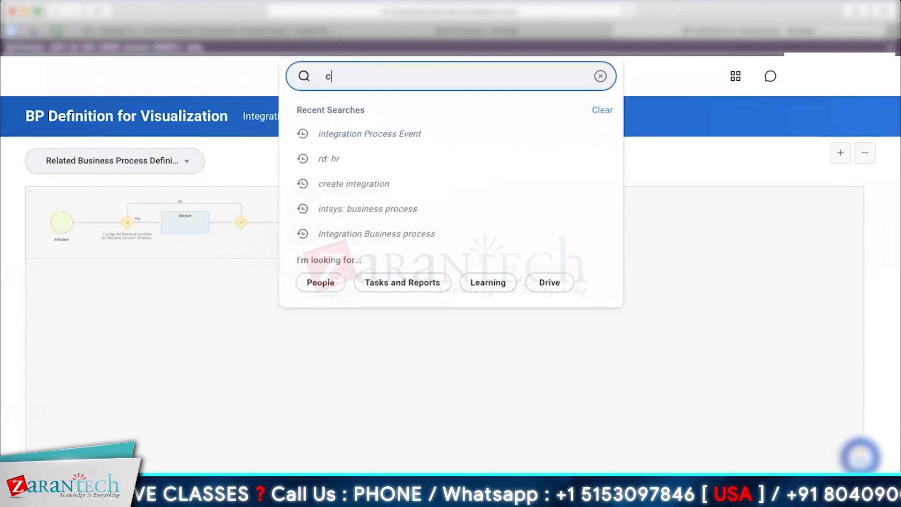
text(reate integration system)
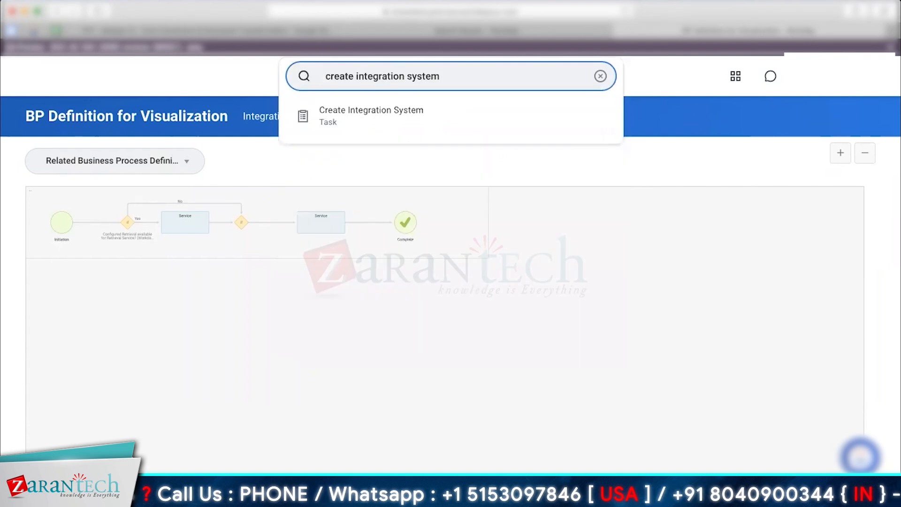
click(354, 112)
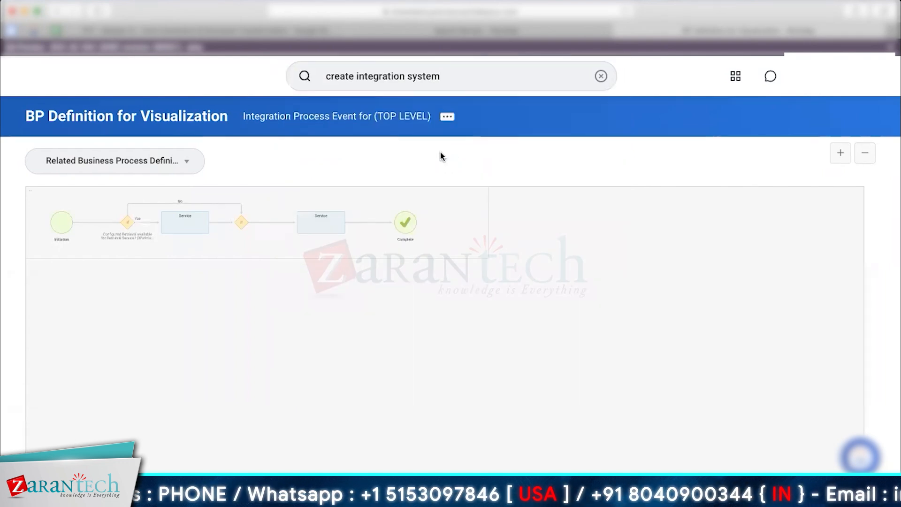
click(128, 161)
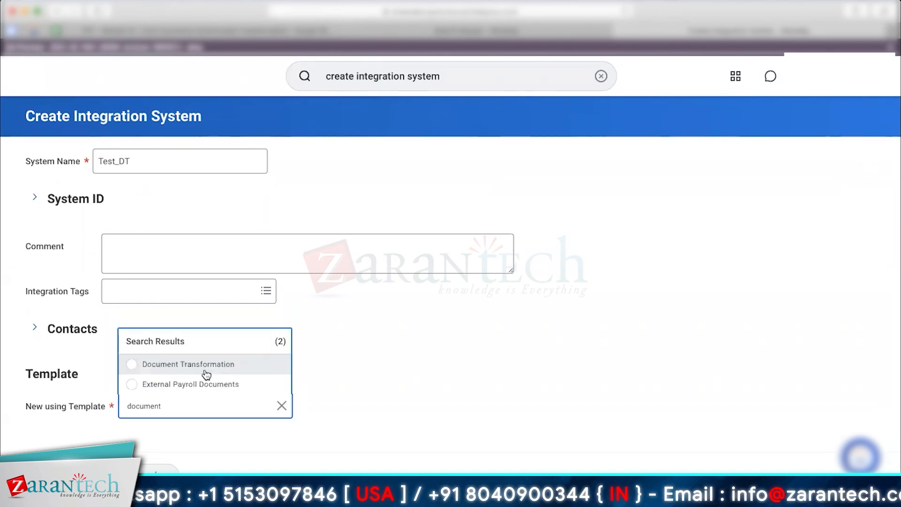
click(207, 371)
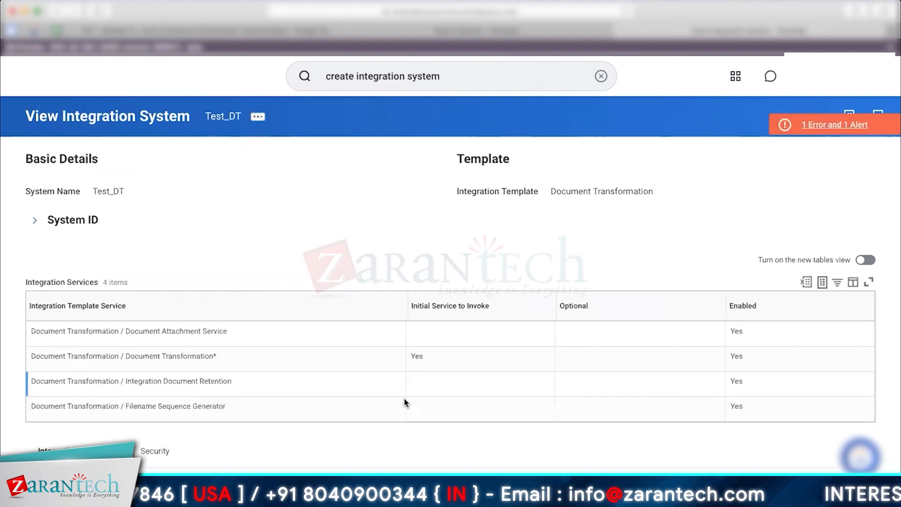
Step: Review the error and alert details of Test_DT, and set its integration attachment service to Core _Connector_Output_Code.csv.xml
click(804, 126)
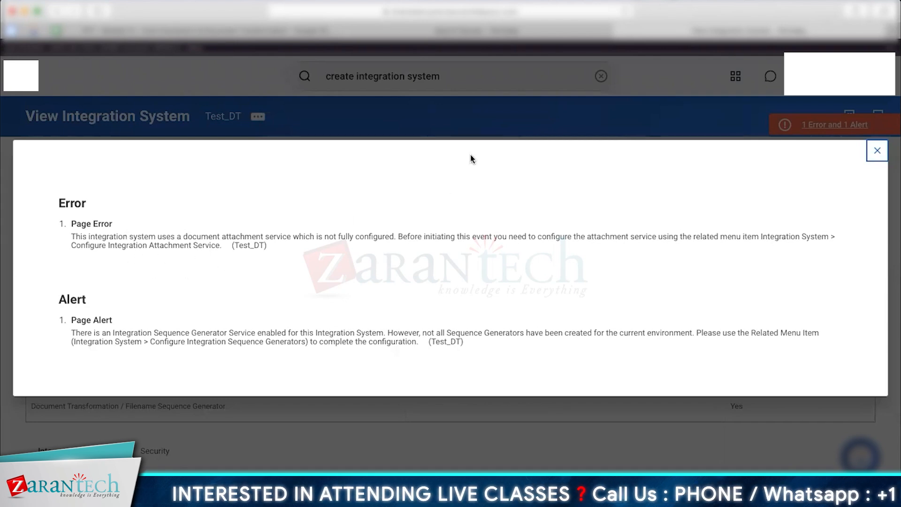
click(490, 127)
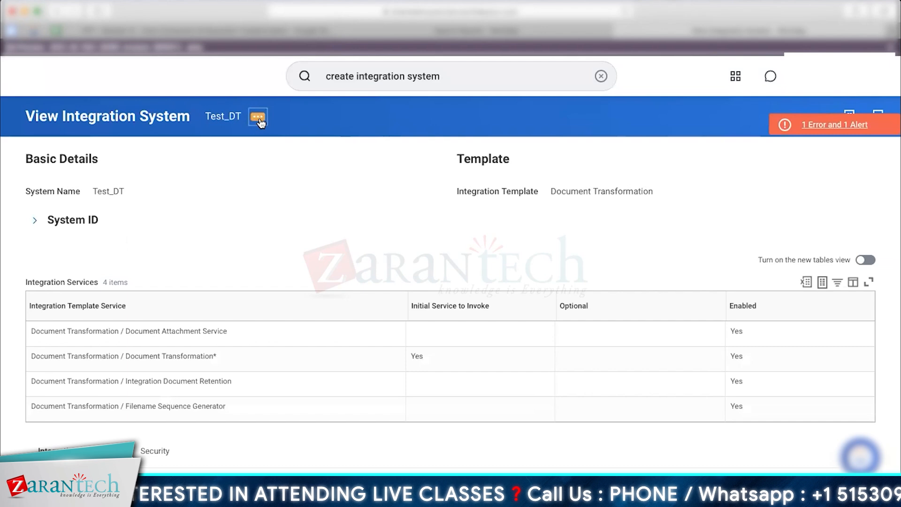
click(259, 117)
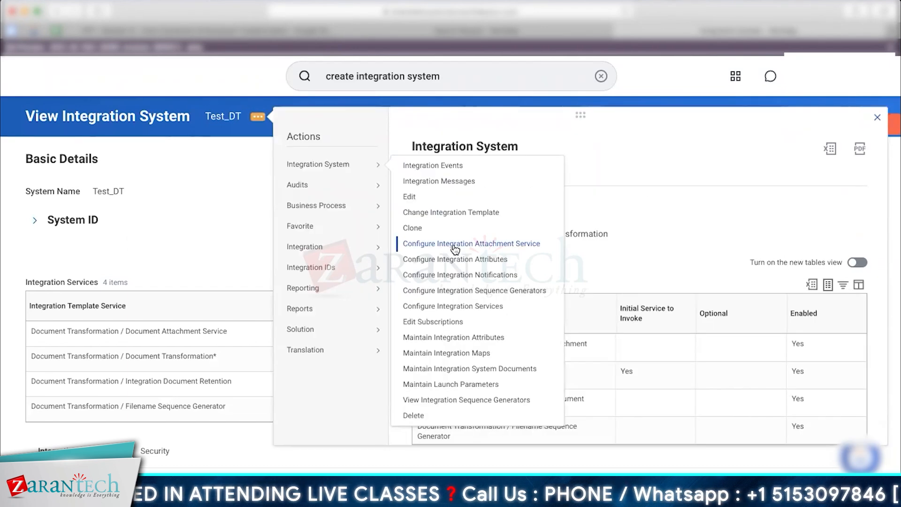
click(507, 248)
click(456, 217)
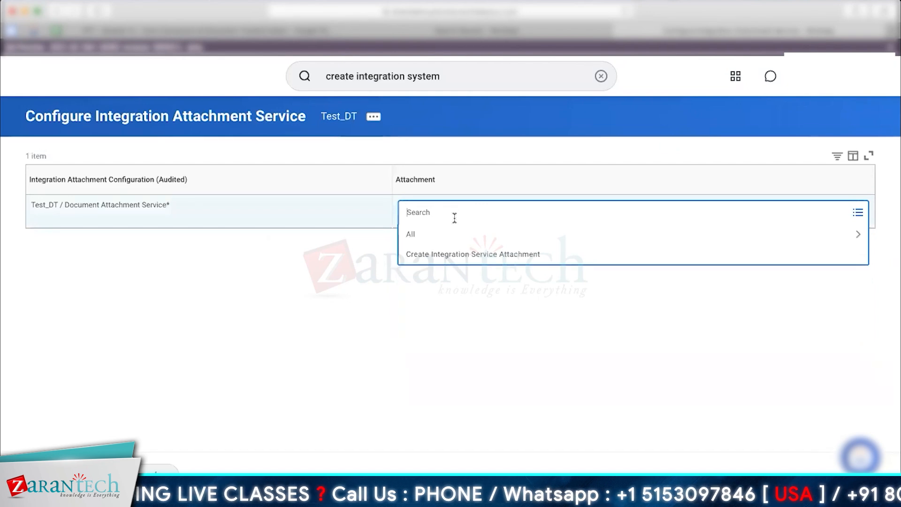
click(447, 233)
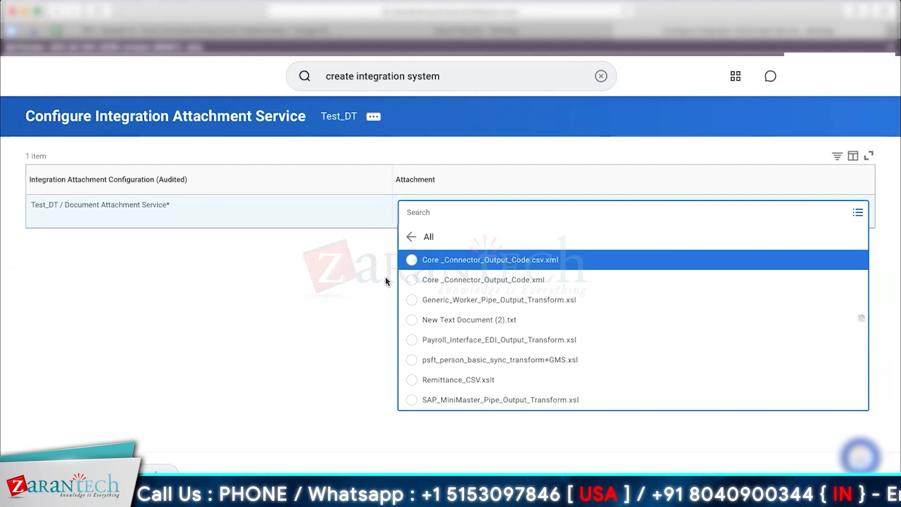
click(424, 266)
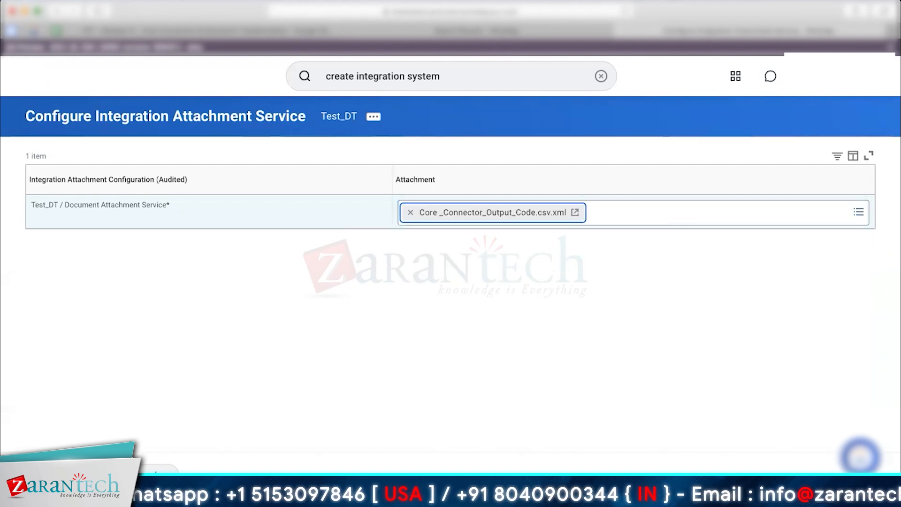
click(63, 475)
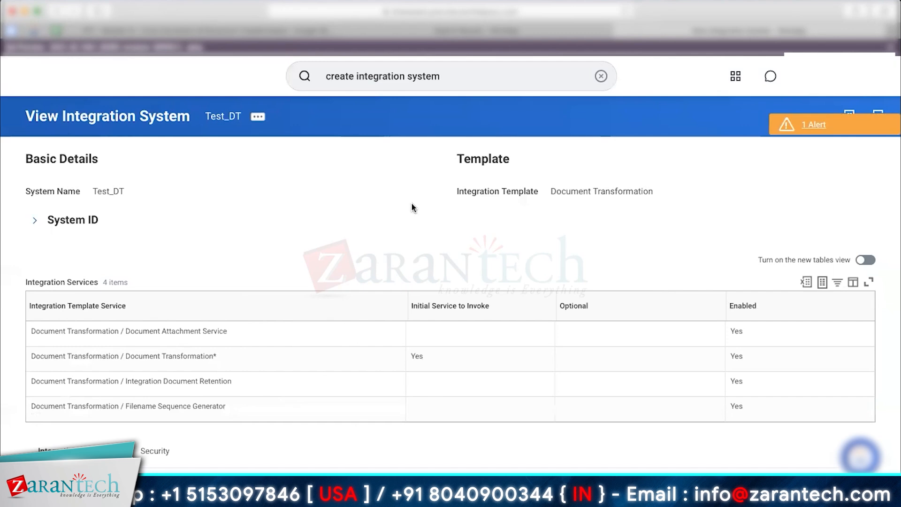
Step: Look through the services and attributes of Test_DT, and open its integration services configuration
scroll(412, 204, down, 5)
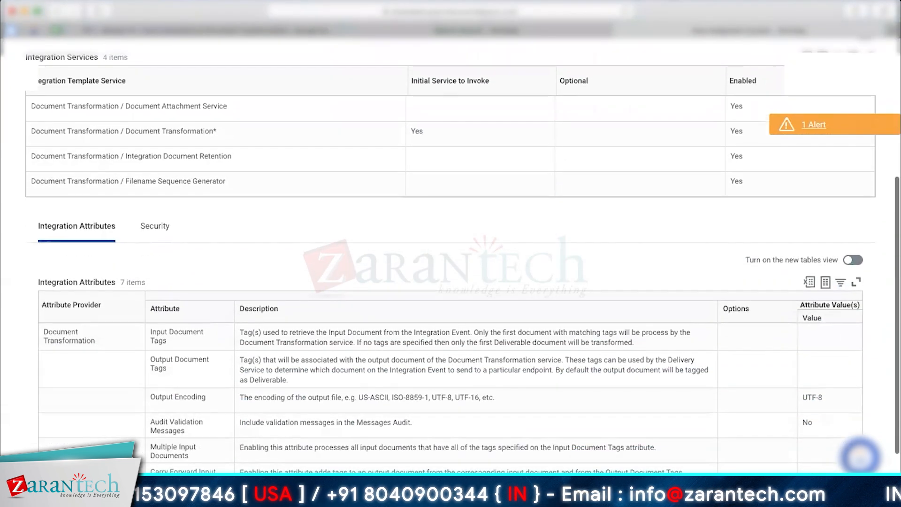
scroll(462, 244, up, 2)
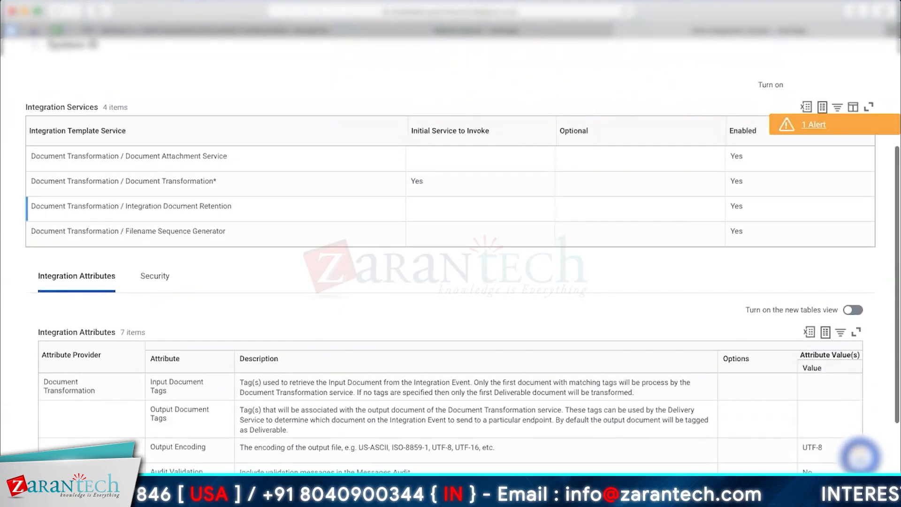
scroll(451, 253, up, 4)
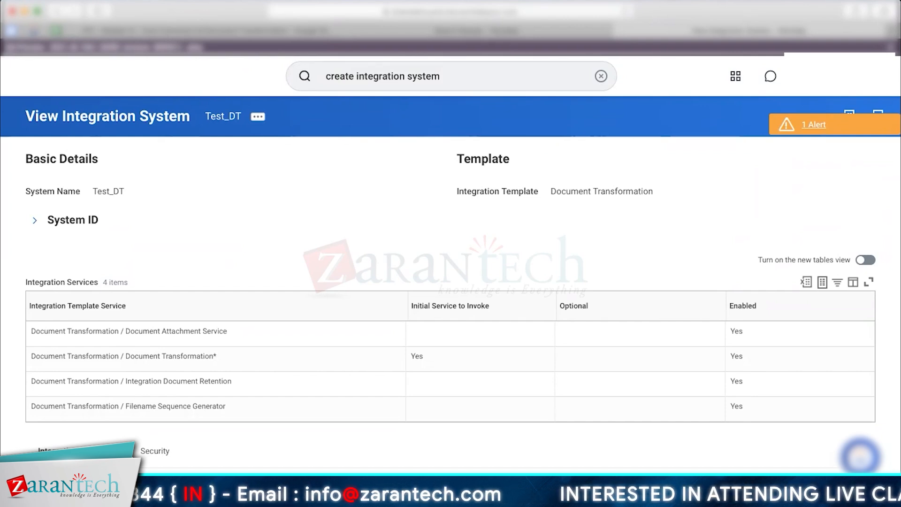
click(258, 123)
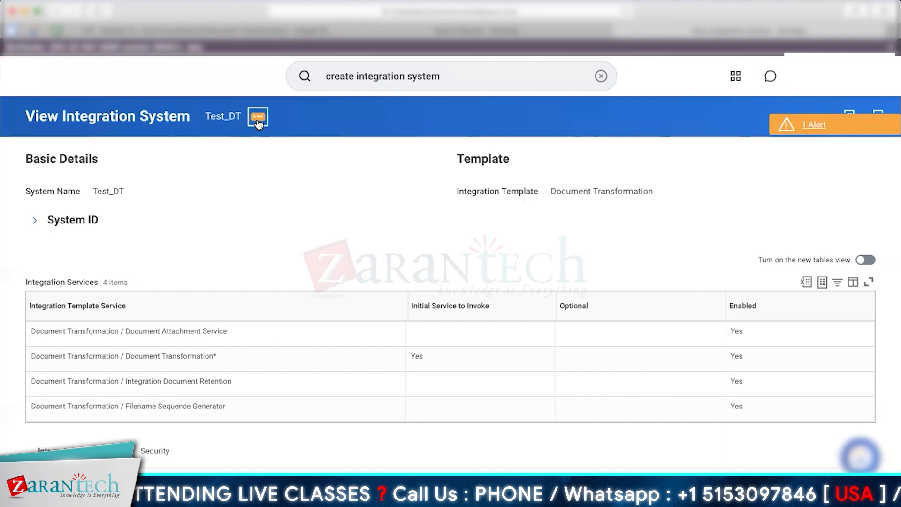
mouse_move(314, 170)
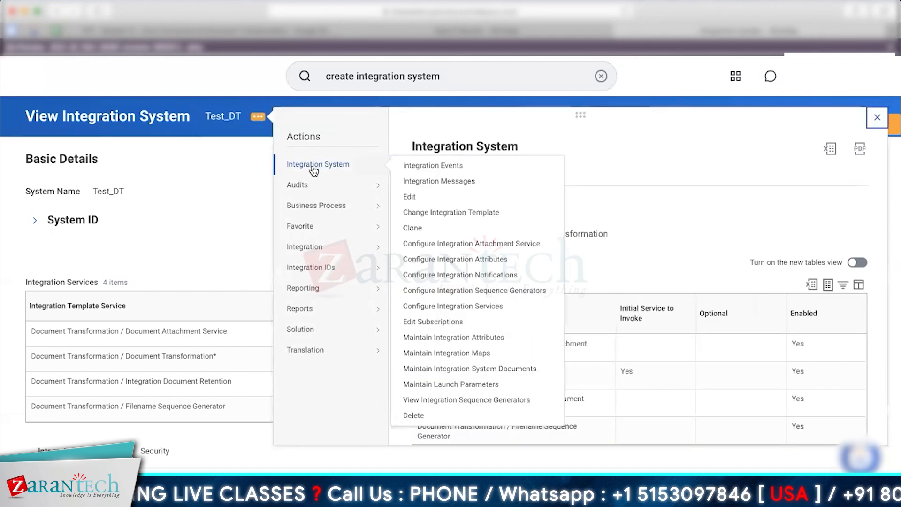
click(482, 306)
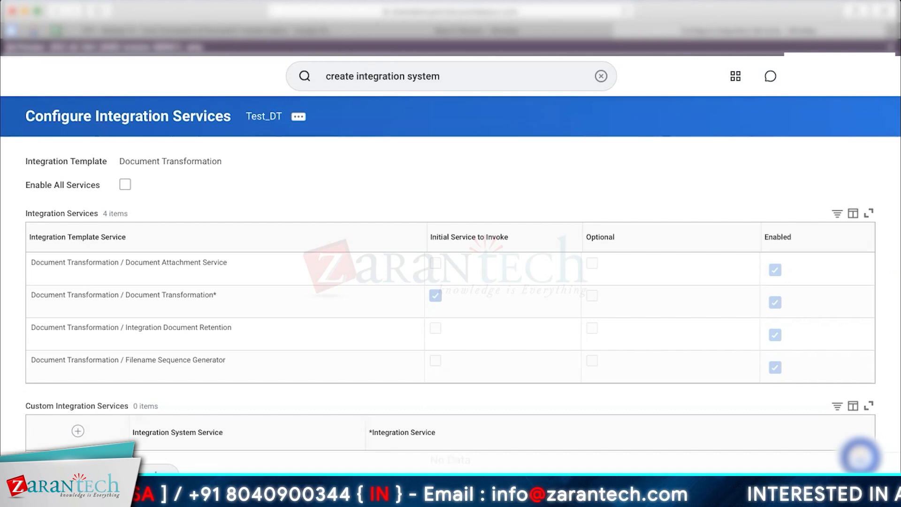
Step: Open the Create Integration Service Attachment task and browse the Downloads folder for an attachment file without choosing one
click(392, 76)
key(Return)
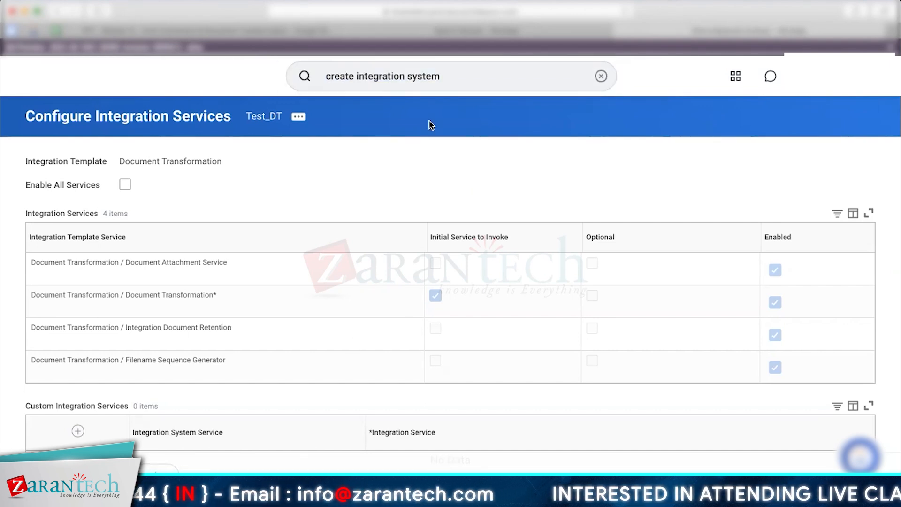
click(405, 75)
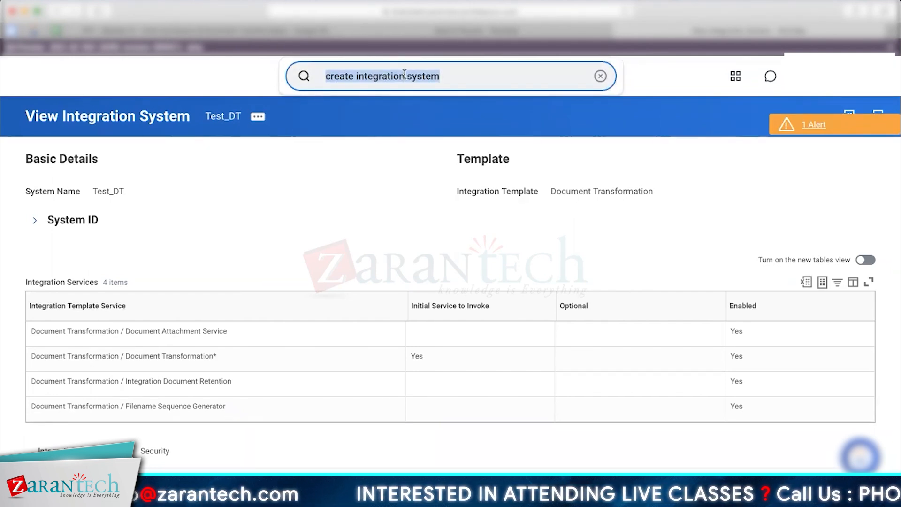
text(create integration service attachment)
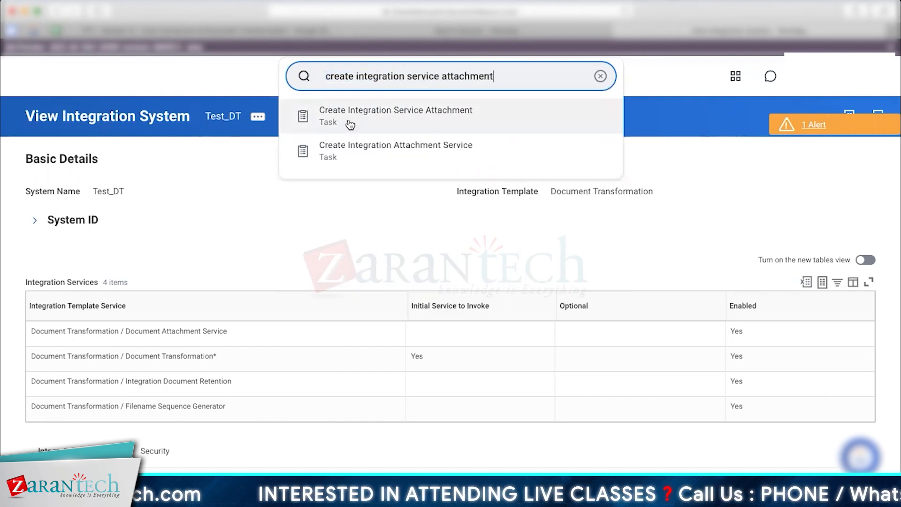
click(350, 123)
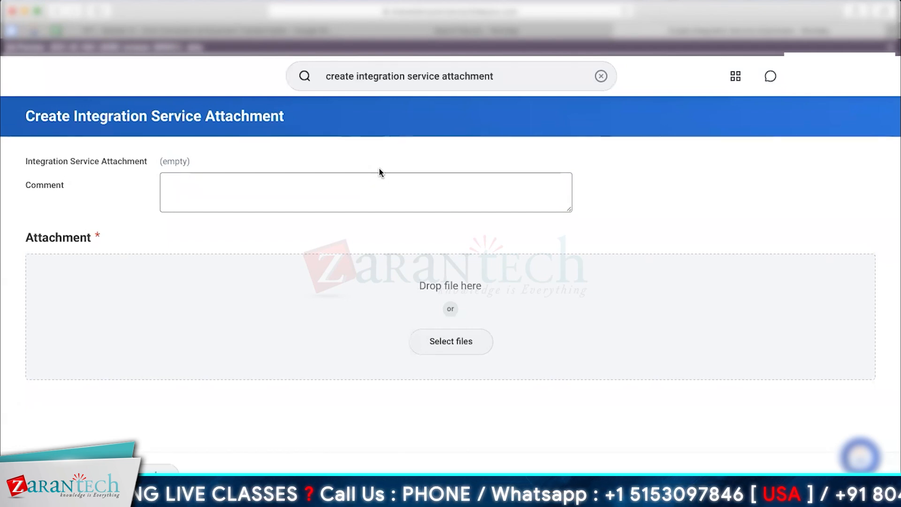
click(454, 341)
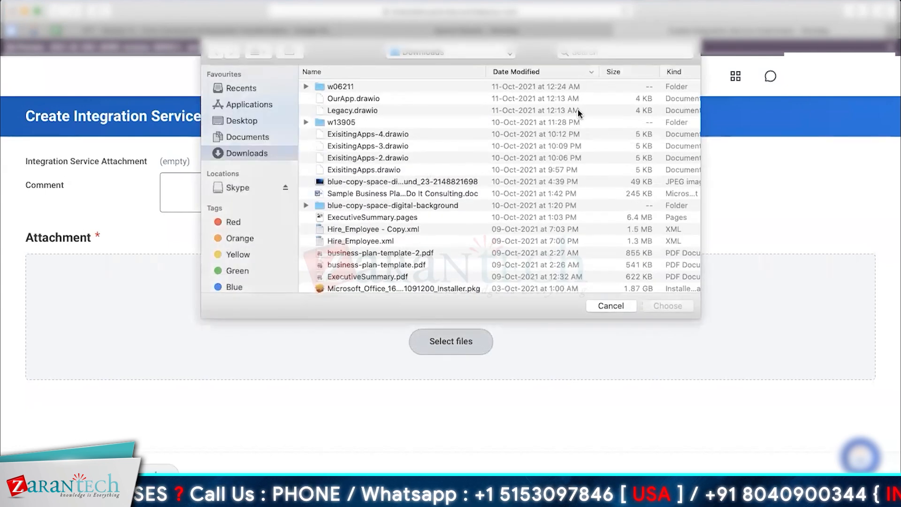
click(609, 306)
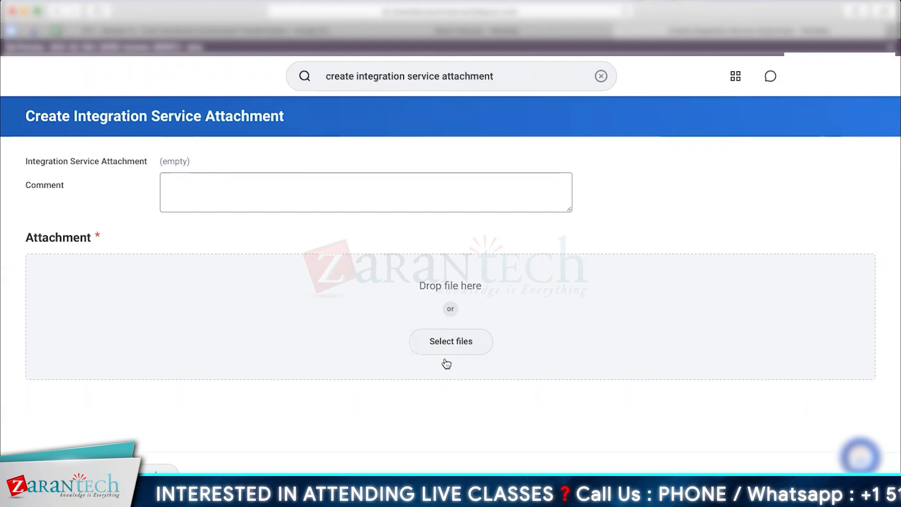
click(426, 77)
text(intsys:)
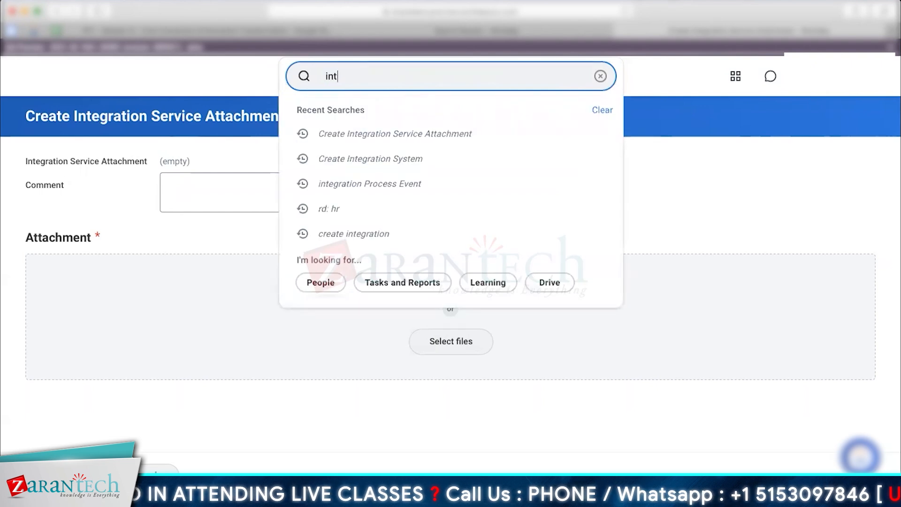
key(BackSpace)
key(BackSpace)
key(BackSpace)
key(BackSpace)
key(BackSpace)
key(BackSpace)
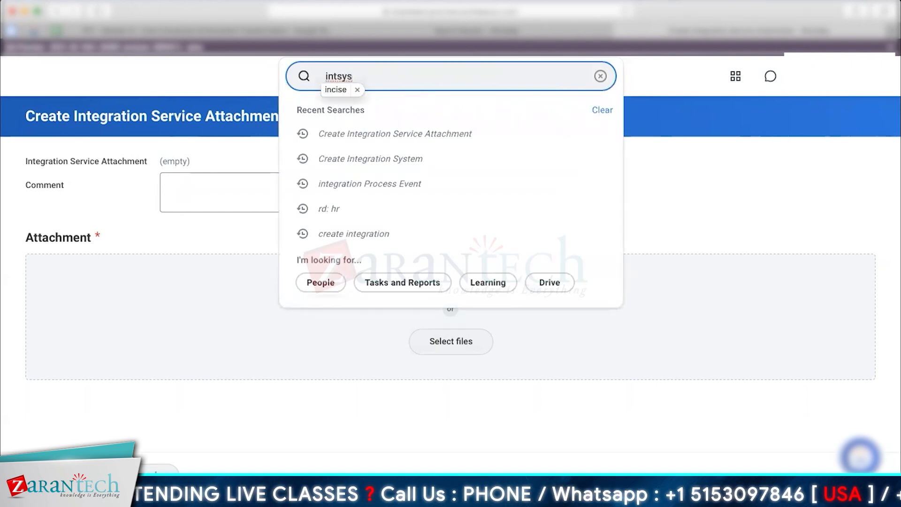
Step: From the home page, search all of Workday for integration system and open GRE Integration System Inbound in a new tab
click(26, 78)
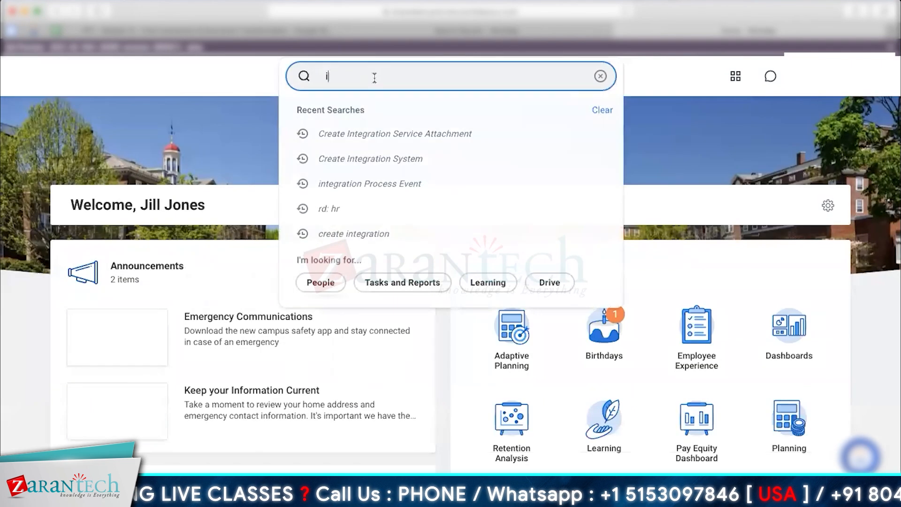
click(375, 79)
text(integration s)
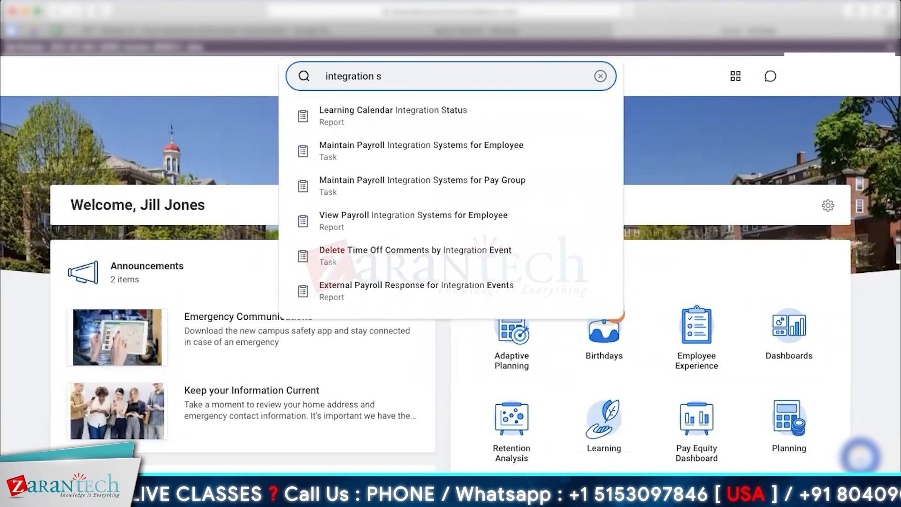
text(ystem)
key(Return)
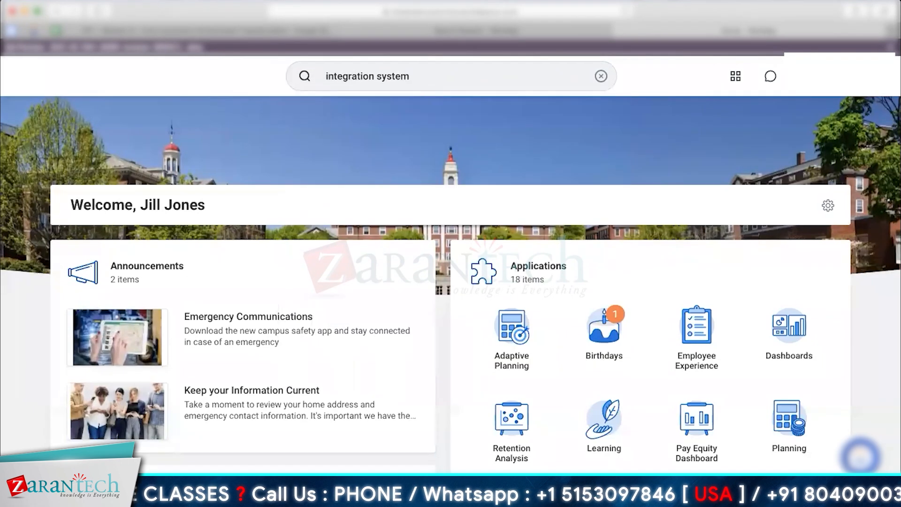
scroll(530, 277, down, 3)
scroll(374, 263, down, 4)
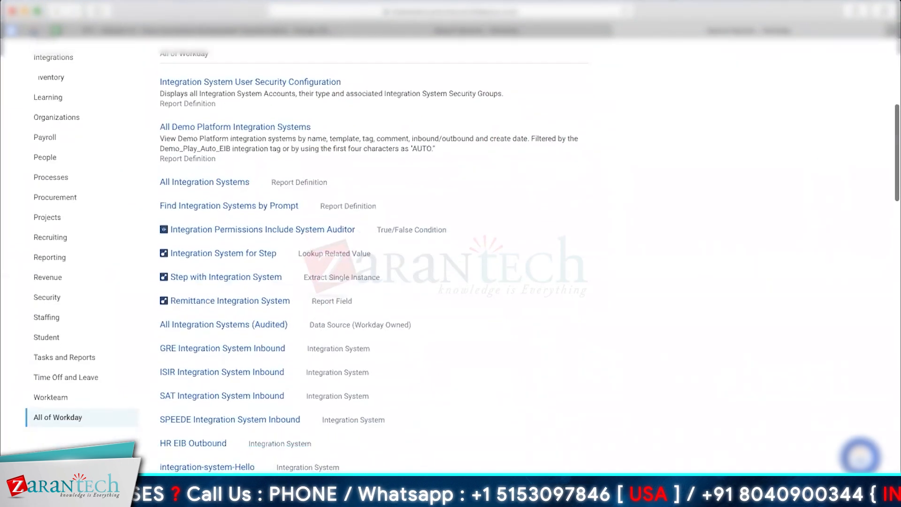
super+click(242, 355)
Step: Locate the Create, Copy, or Link Definition business process action among the related actions of GRE Integration System Inbound
scroll(356, 251, down, 3)
scroll(356, 252, up, 3)
click(366, 120)
mouse_move(423, 207)
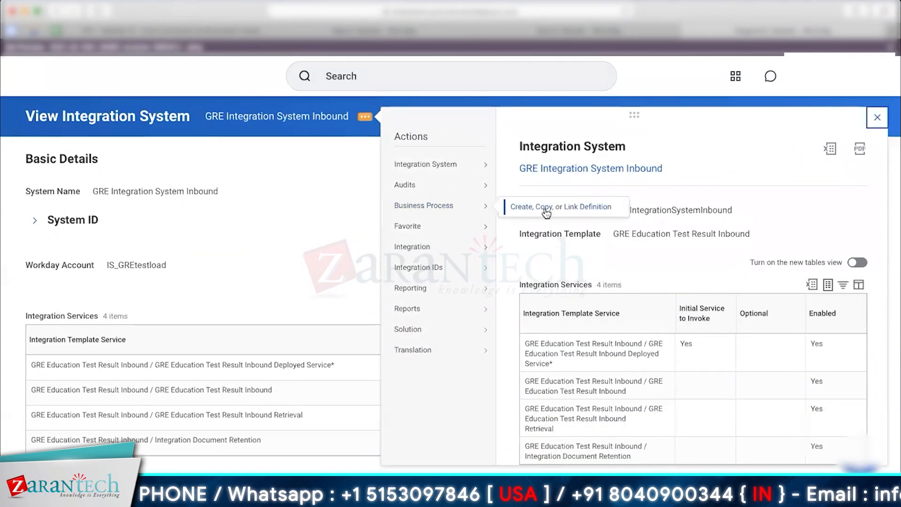
click(545, 210)
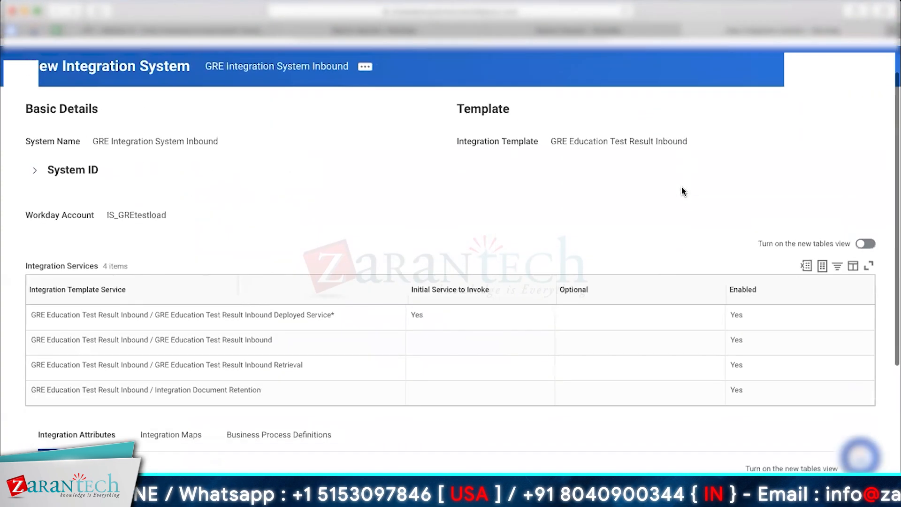
Step: Review the business process definitions and integration maps of GRE Integration System Inbound
scroll(682, 191, down, 4)
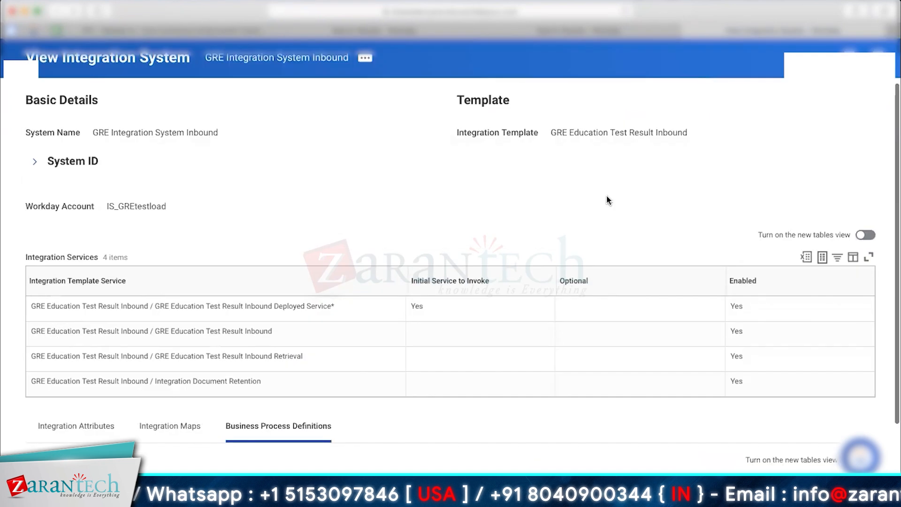
scroll(606, 195, down, 2)
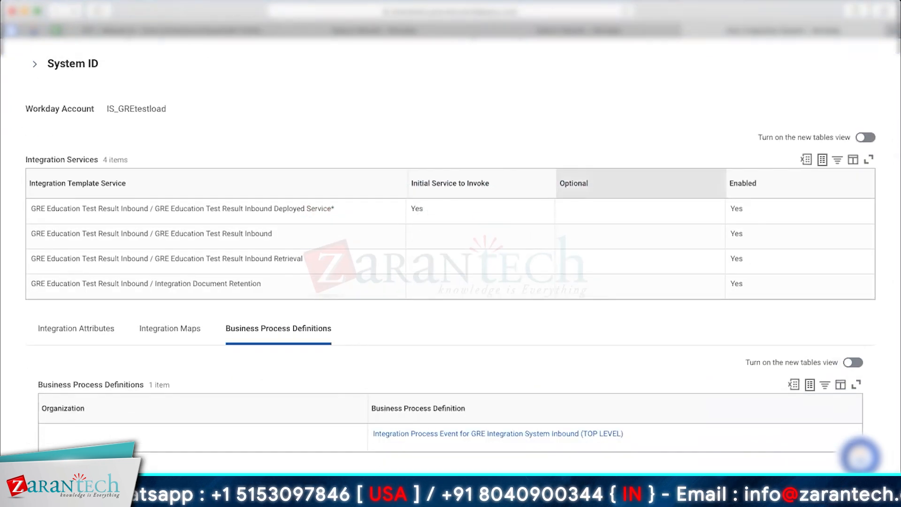
click(150, 328)
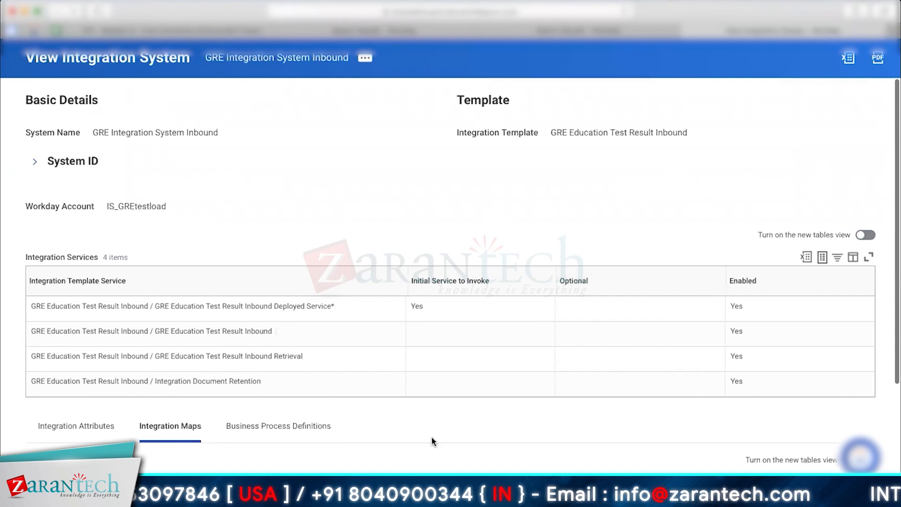
scroll(432, 435, down, 2)
scroll(451, 253, down, 5)
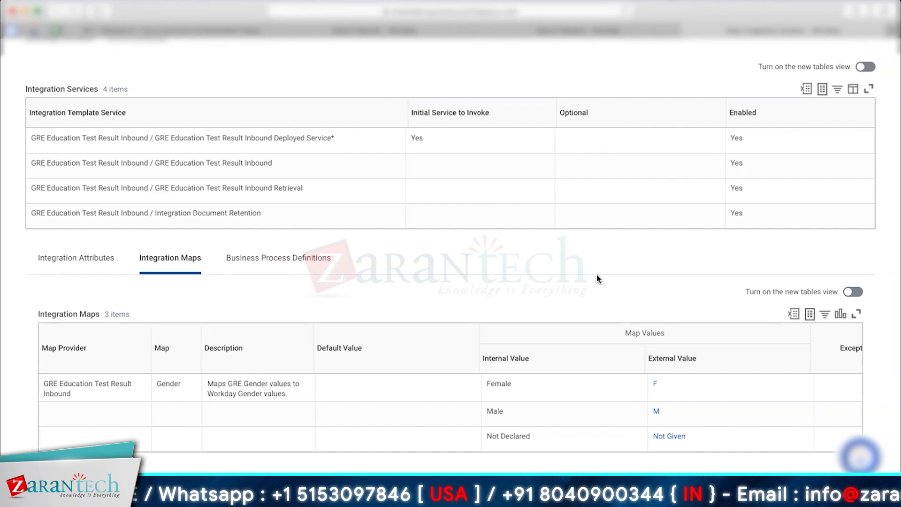
scroll(596, 274, up, 5)
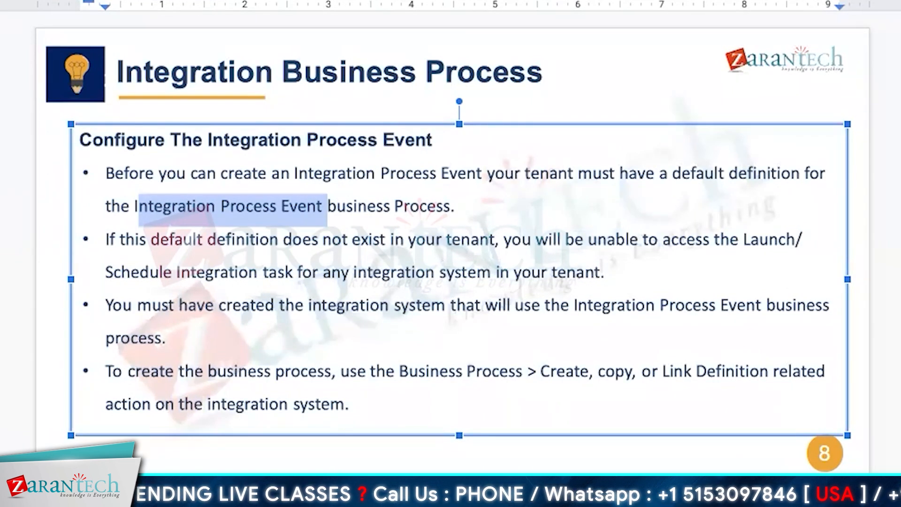
Step: Switch to the slide presentation and go to slide 9, Configure The Integration Process Event
scroll(298, 174, down, 1)
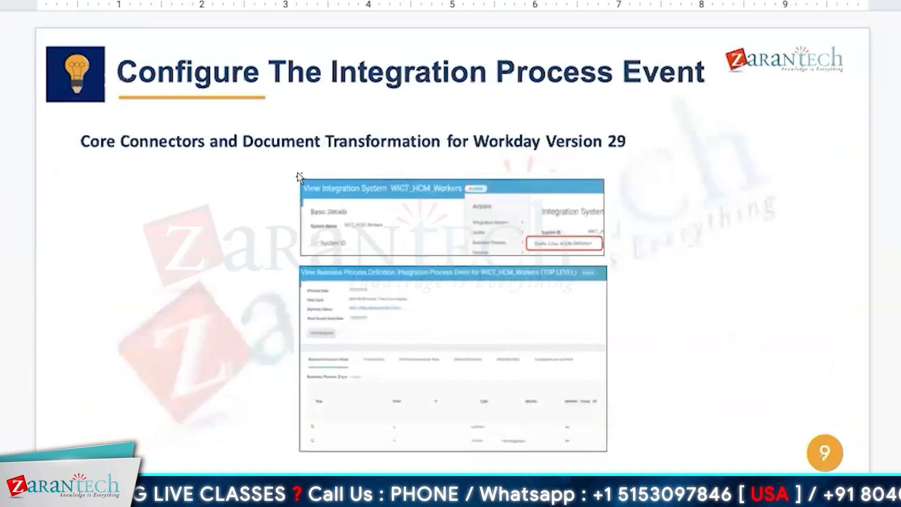